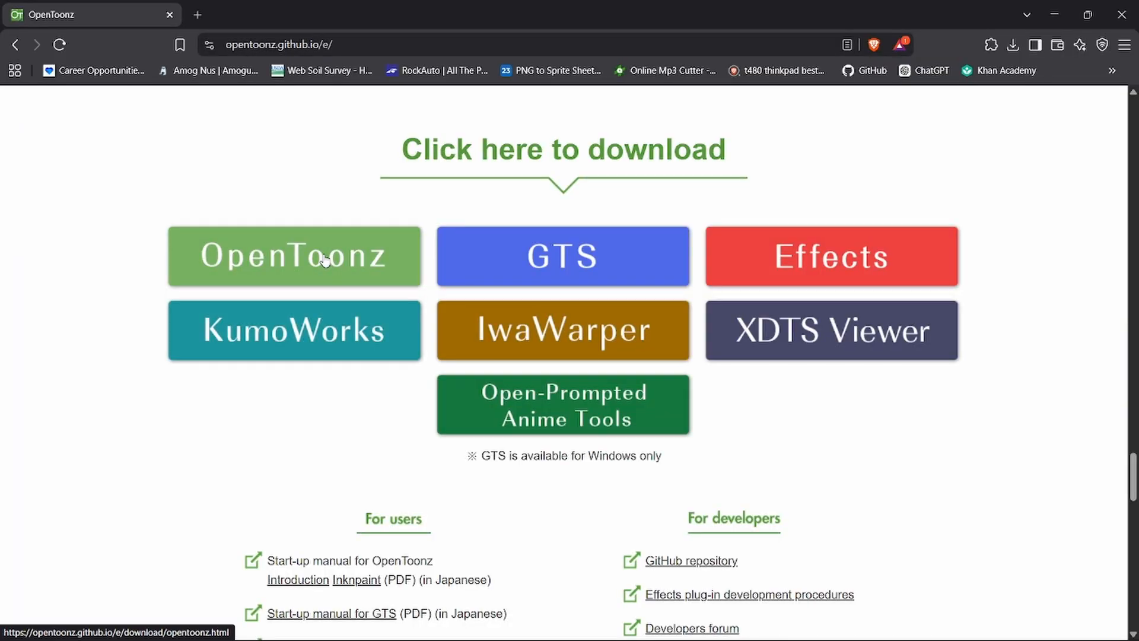
- Open the OpenToonz download page from the website's download section and download version 1.8 for Windows
{"action": "scroll", "coordinate": [234, 297], "scroll_direction": "down", "scroll_amount": 1}
{"action": "left_click", "coordinate": [236, 289]}
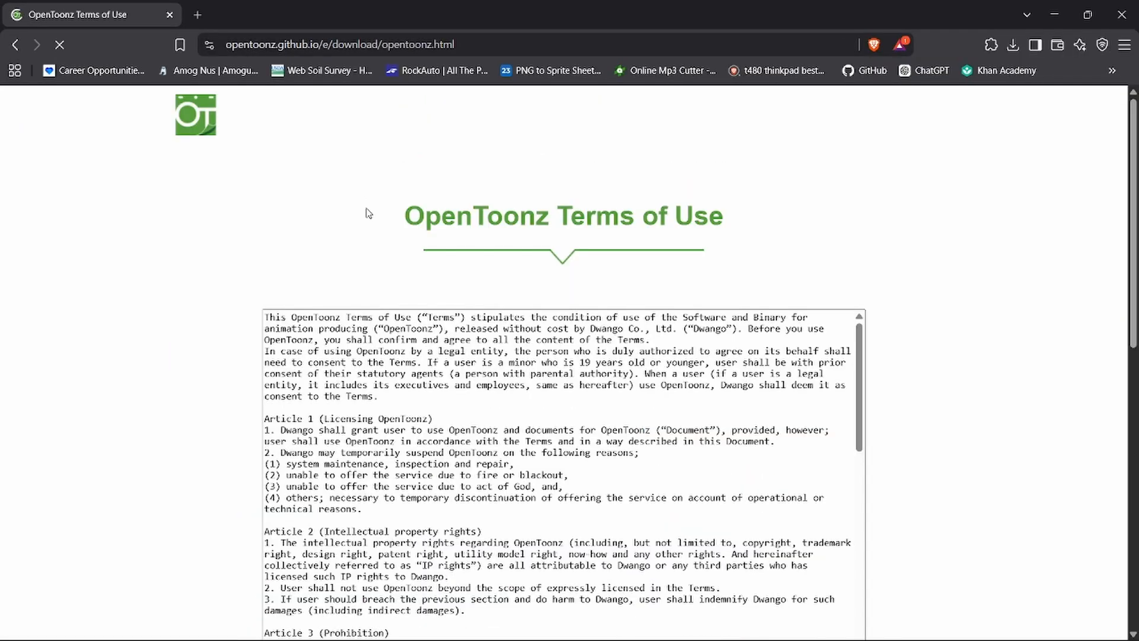
{"action": "scroll", "coordinate": [273, 409], "scroll_direction": "down", "scroll_amount": 20}
{"action": "scroll", "coordinate": [255, 406], "scroll_direction": "down", "scroll_amount": 5}
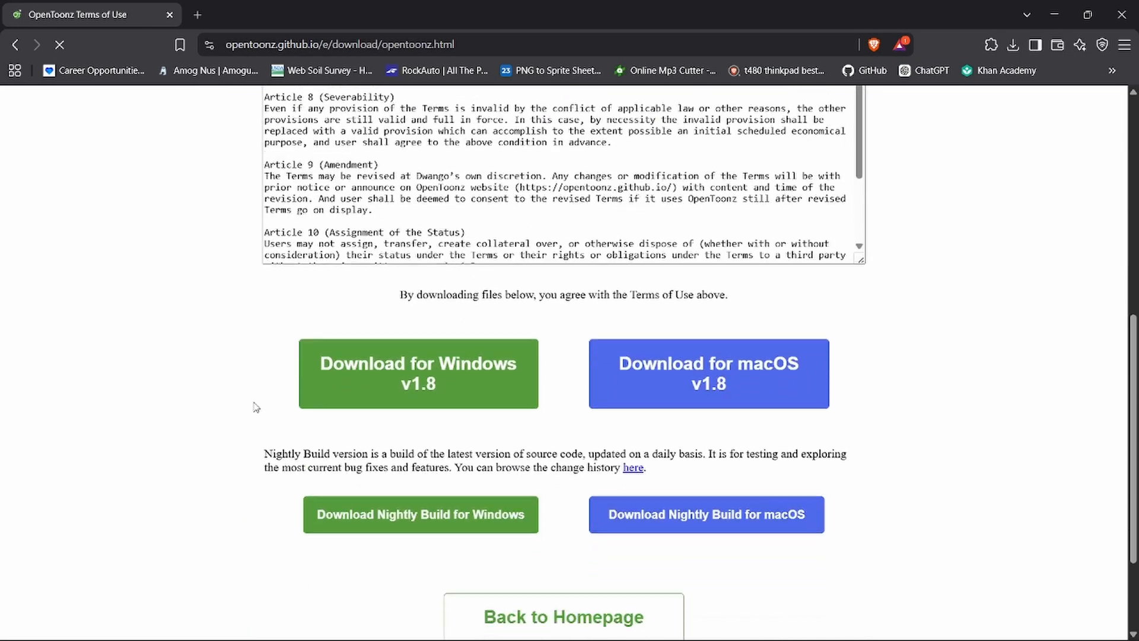
{"action": "left_click", "coordinate": [402, 395]}
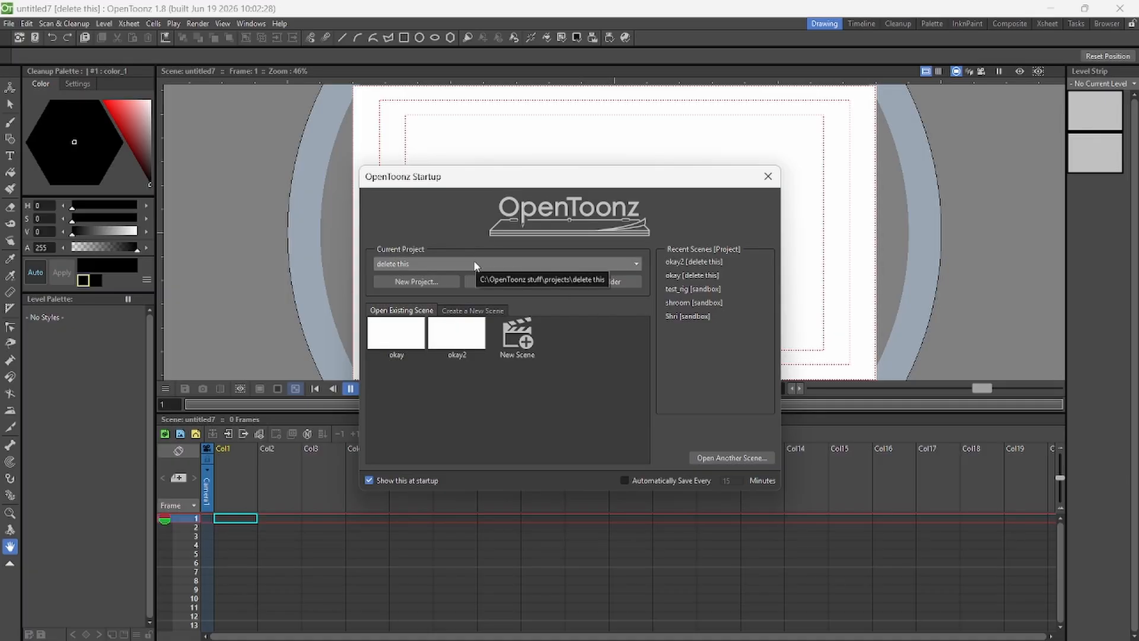
- Switch to OpenToonz and create a new scene named okay3 in the "delete this" project
{"action": "left_click", "coordinate": [473, 260]}
{"action": "left_click", "coordinate": [473, 260]}
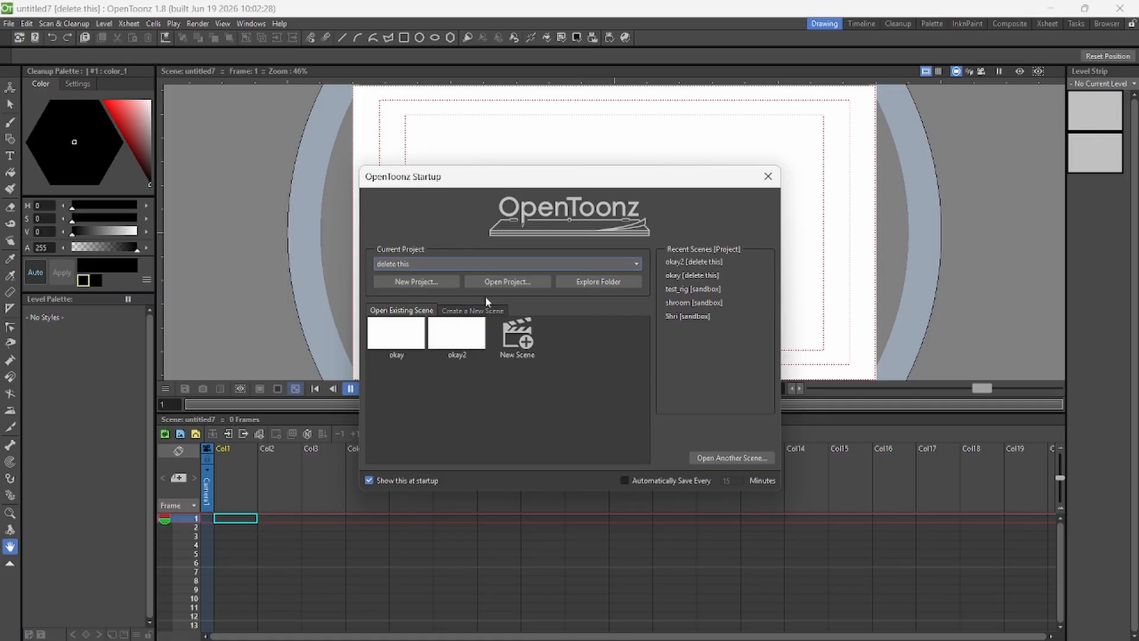
{"action": "left_click", "coordinate": [526, 339]}
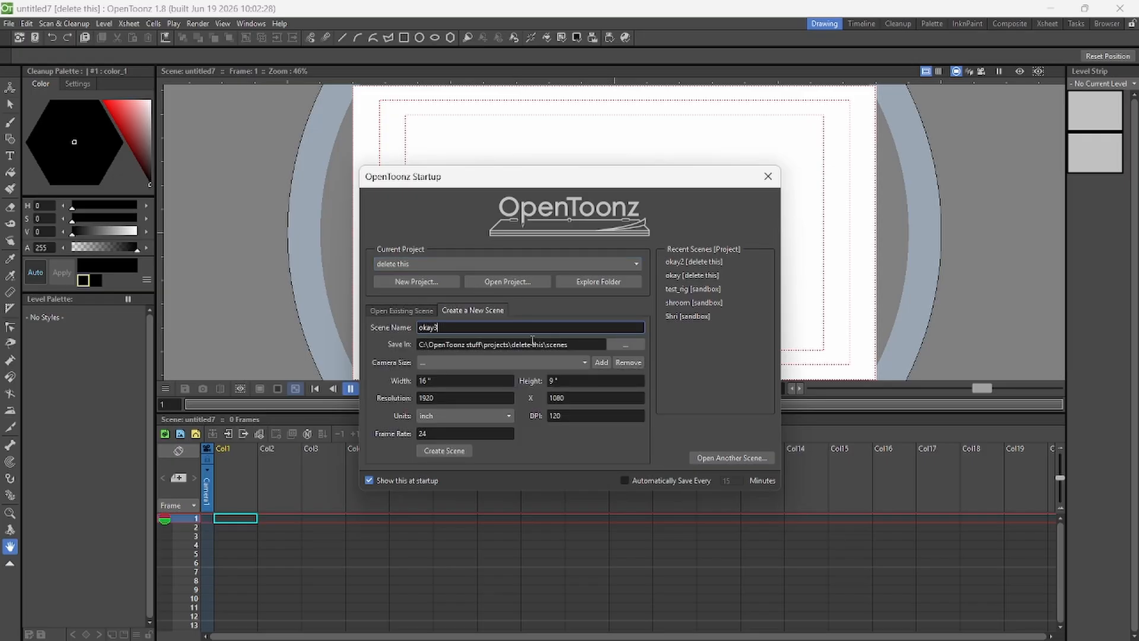
{"action": "key", "text": "Return"}
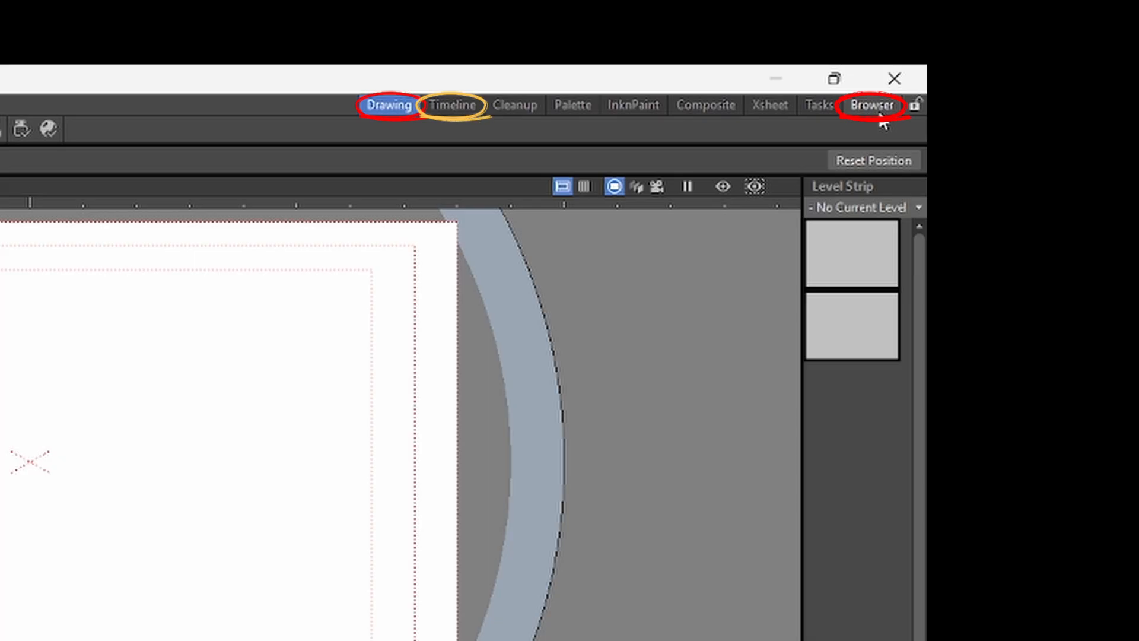
- Switch to the Browser room and bring up the art folder window beside the Scene Cast area
{"action": "left_click", "coordinate": [880, 117]}
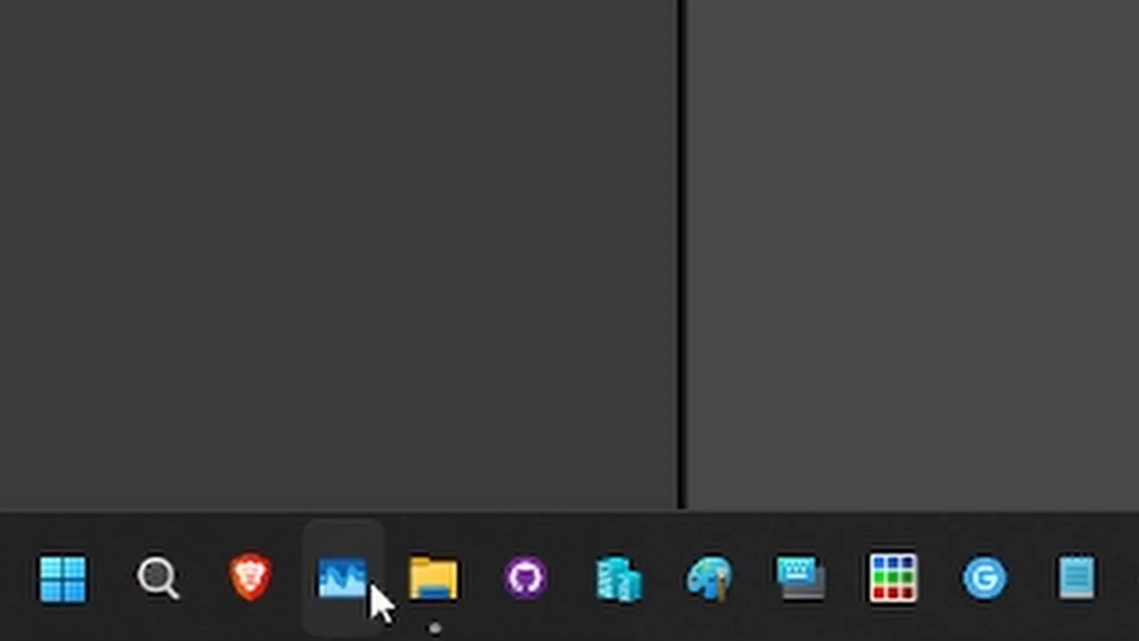
{"action": "mouse_move", "coordinate": [435, 579]}
{"action": "mouse_move", "coordinate": [546, 252]}
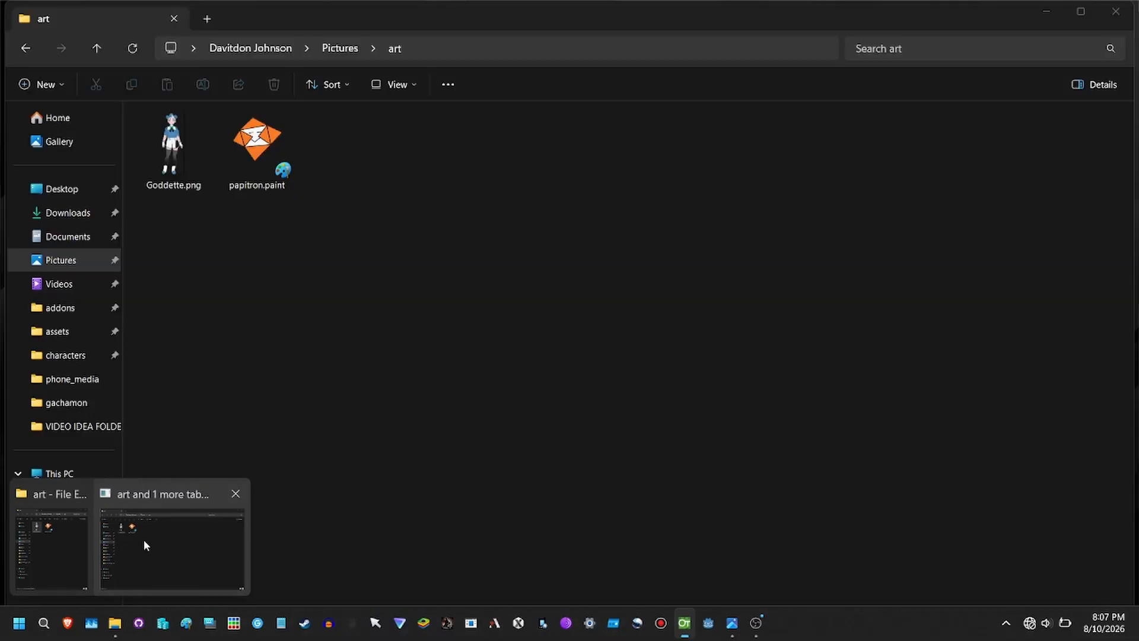
{"action": "left_click", "coordinate": [143, 539]}
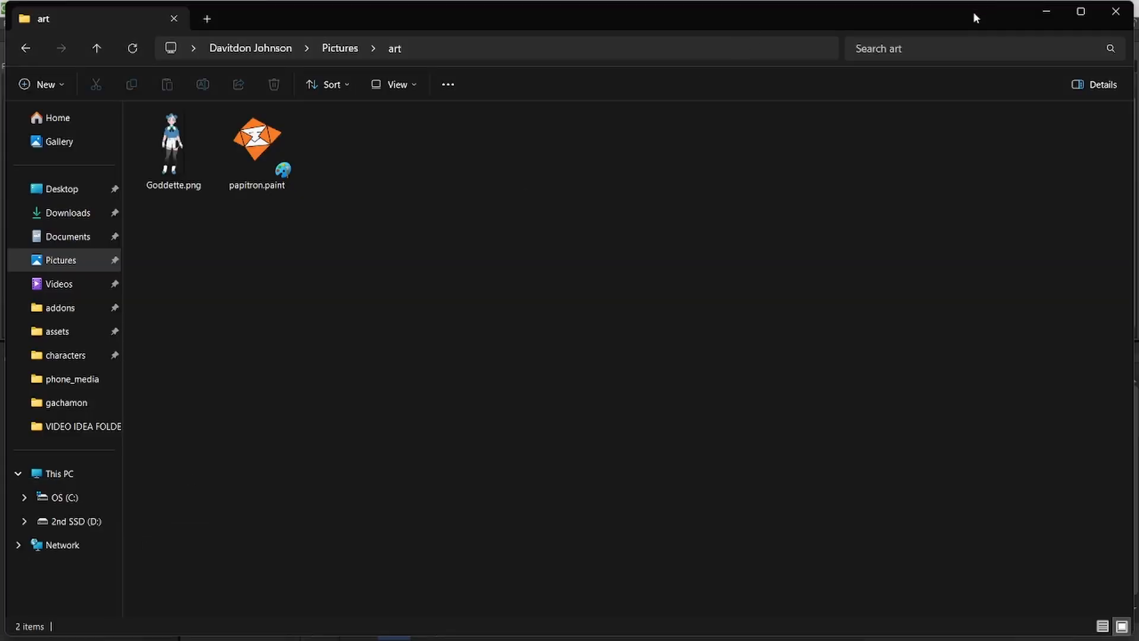
{"action": "mouse_move", "coordinate": [972, 17]}
{"action": "left_mouse_down"}
{"action": "mouse_move", "coordinate": [959, 233]}
{"action": "mouse_move", "coordinate": [1005, 422]}
{"action": "mouse_move", "coordinate": [901, 412]}
{"action": "left_mouse_up"}
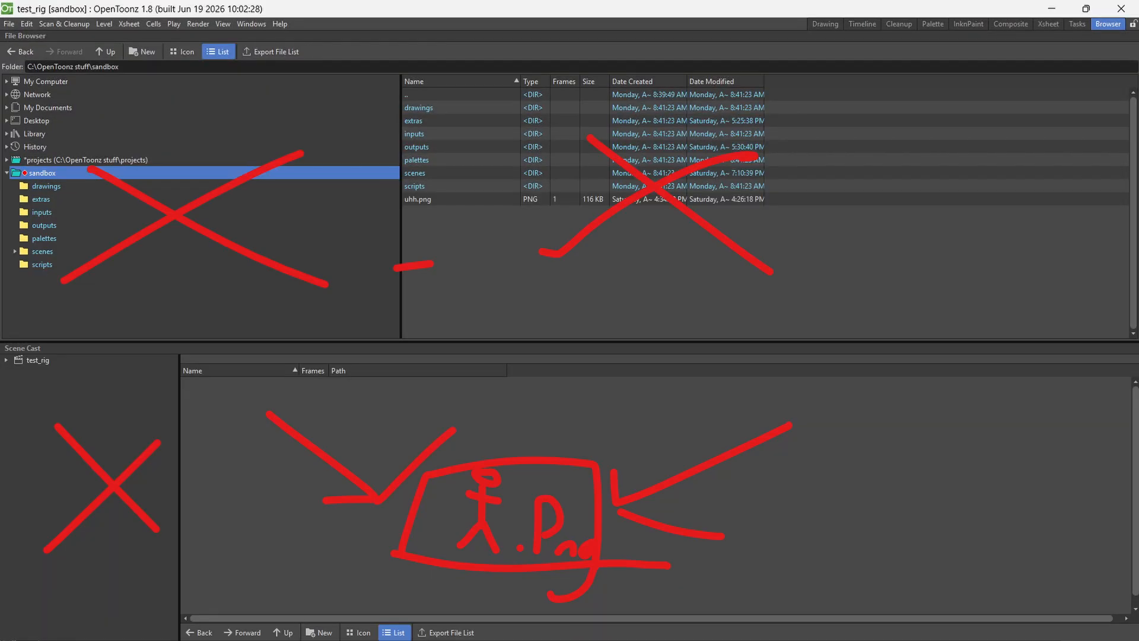
- Import Goddette.png from the art folder into the scene cast, choosing to keep the existing file
{"action": "left_click_drag", "start_coordinate": [803, 483], "coordinate": [394, 508]}
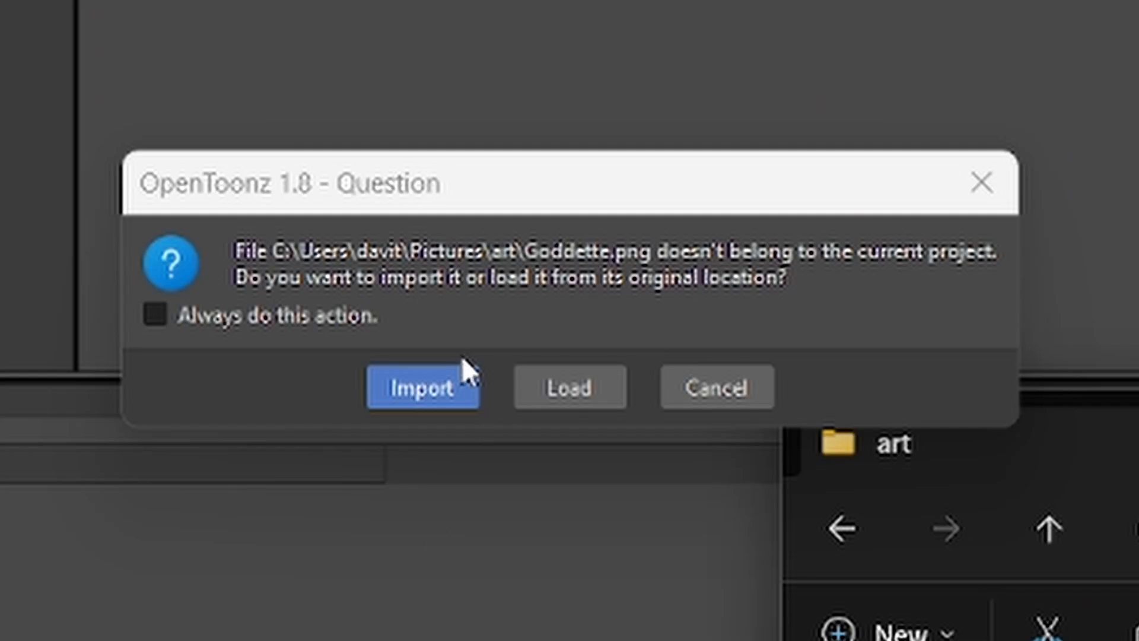
{"action": "left_click", "coordinate": [418, 399]}
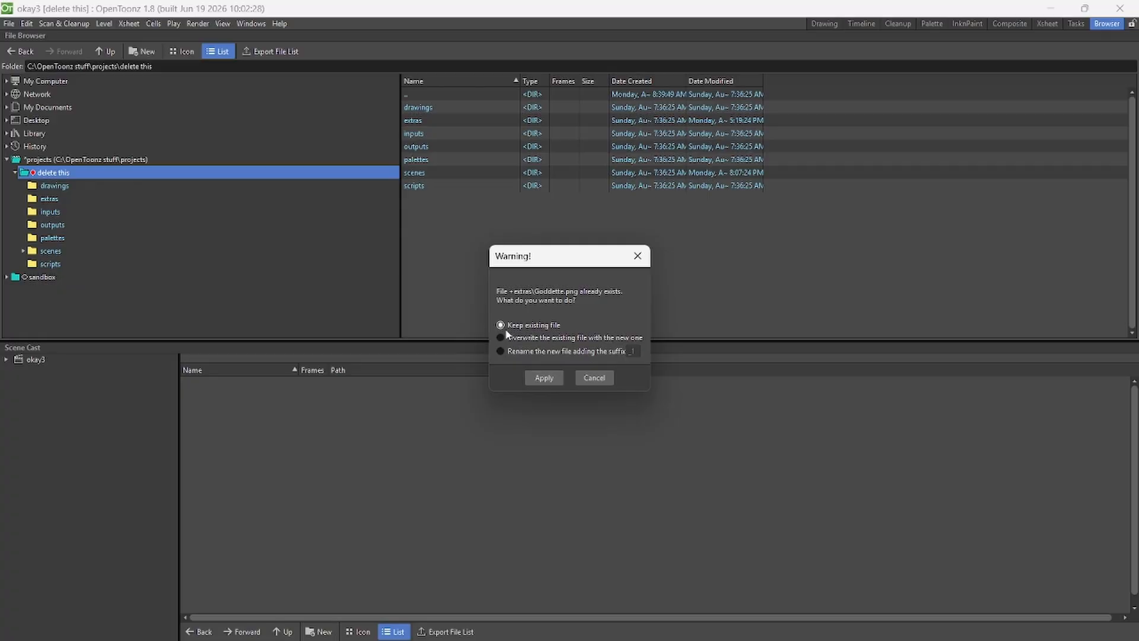
{"action": "left_click", "coordinate": [544, 377]}
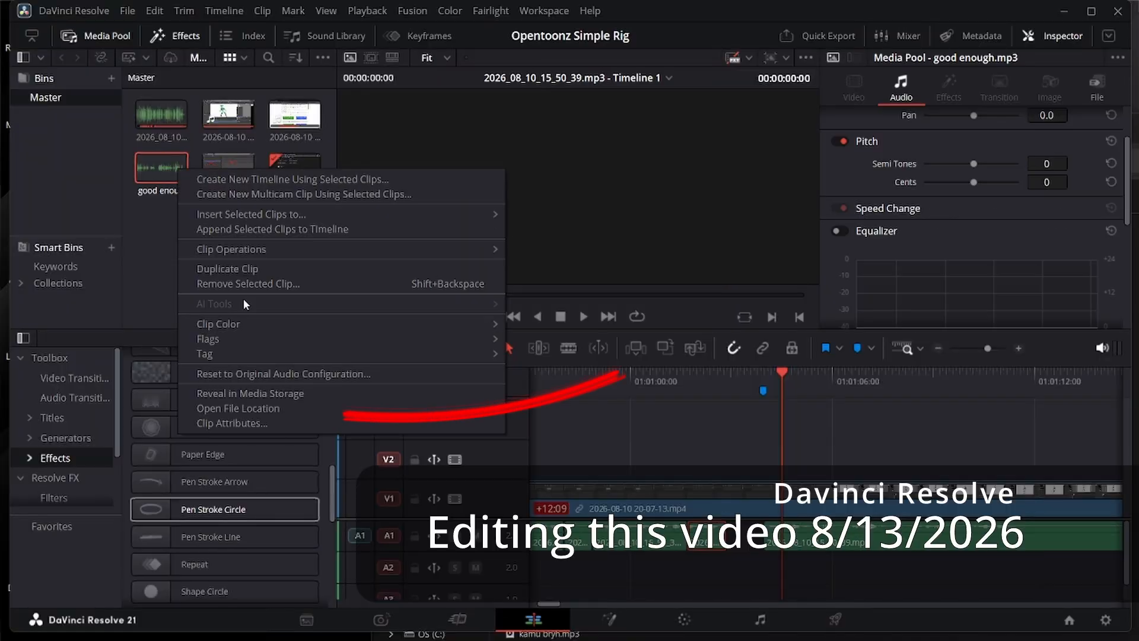
{"action": "left_click", "coordinate": [274, 413]}
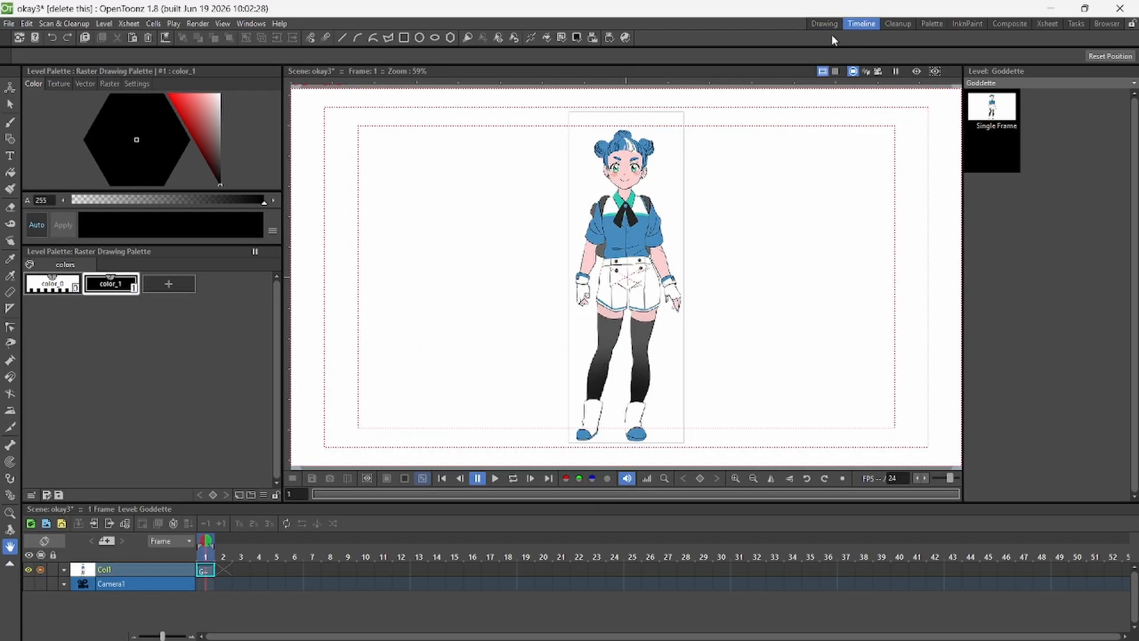
- Switch to the Drawing room and flip the Xsheet to a horizontal timeline layout
{"action": "left_click", "coordinate": [860, 23]}
{"action": "left_click", "coordinate": [825, 24]}
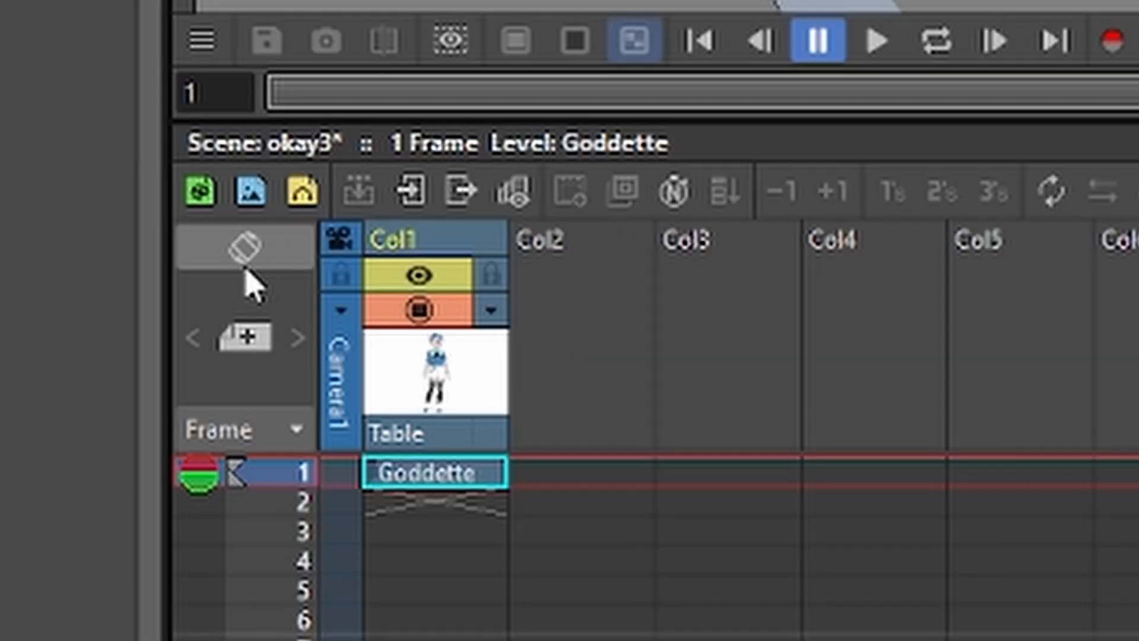
{"action": "left_click", "coordinate": [59, 240]}
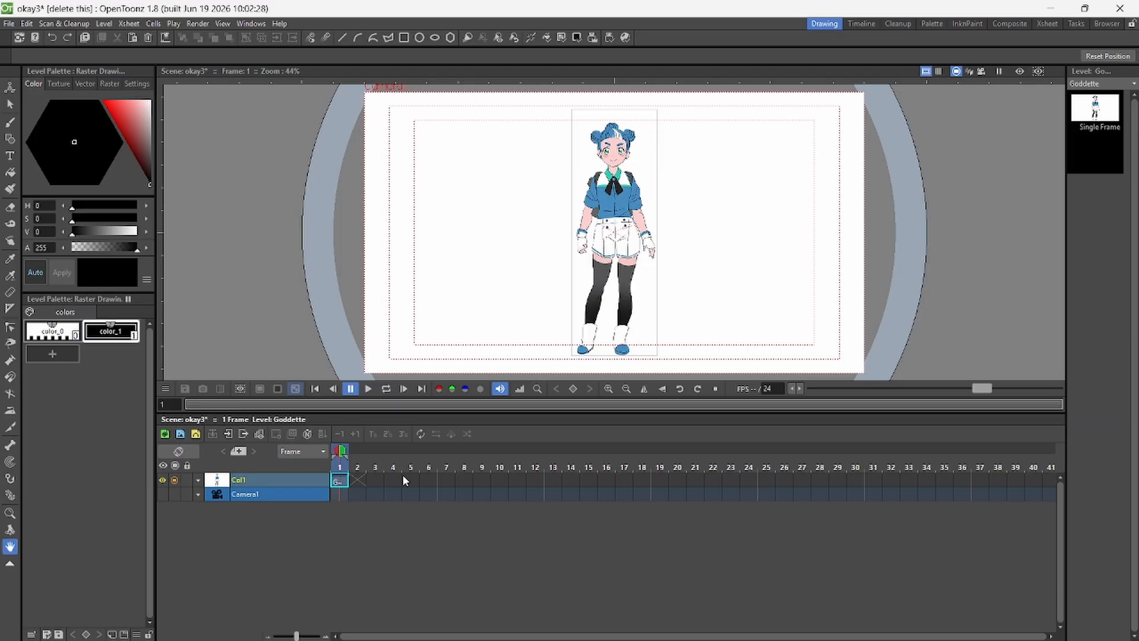
{"action": "left_click", "coordinate": [863, 26]}
{"action": "left_click", "coordinate": [838, 26]}
{"action": "left_click", "coordinate": [857, 25]}
{"action": "left_click", "coordinate": [827, 25]}
{"action": "left_click", "coordinate": [853, 27]}
{"action": "left_click", "coordinate": [835, 25]}
{"action": "left_click", "coordinate": [10, 562]}
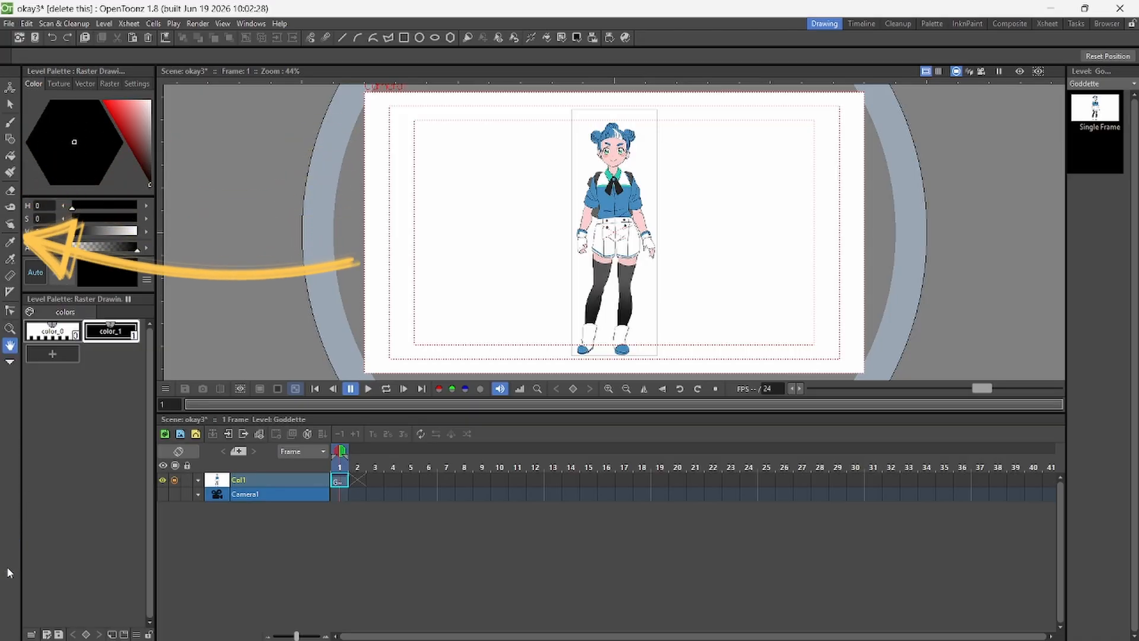
{"action": "left_click", "coordinate": [9, 363]}
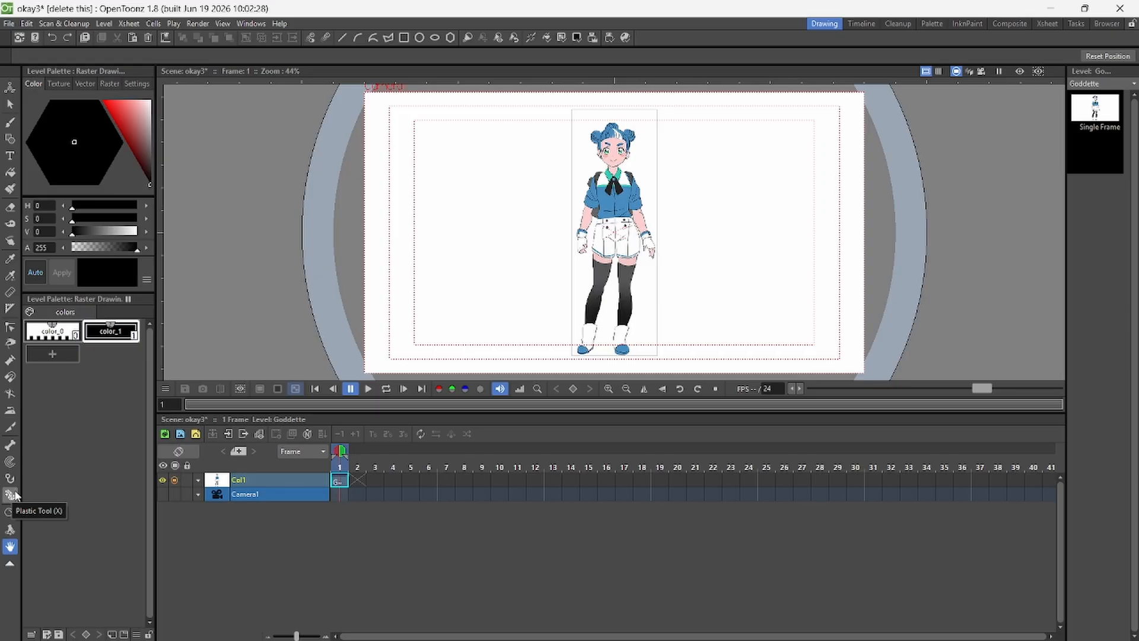
- Use the Plastic tool to create a mesh over the character with 5.08 mm edges and a 5-pixel margin
{"action": "left_click", "coordinate": [12, 494]}
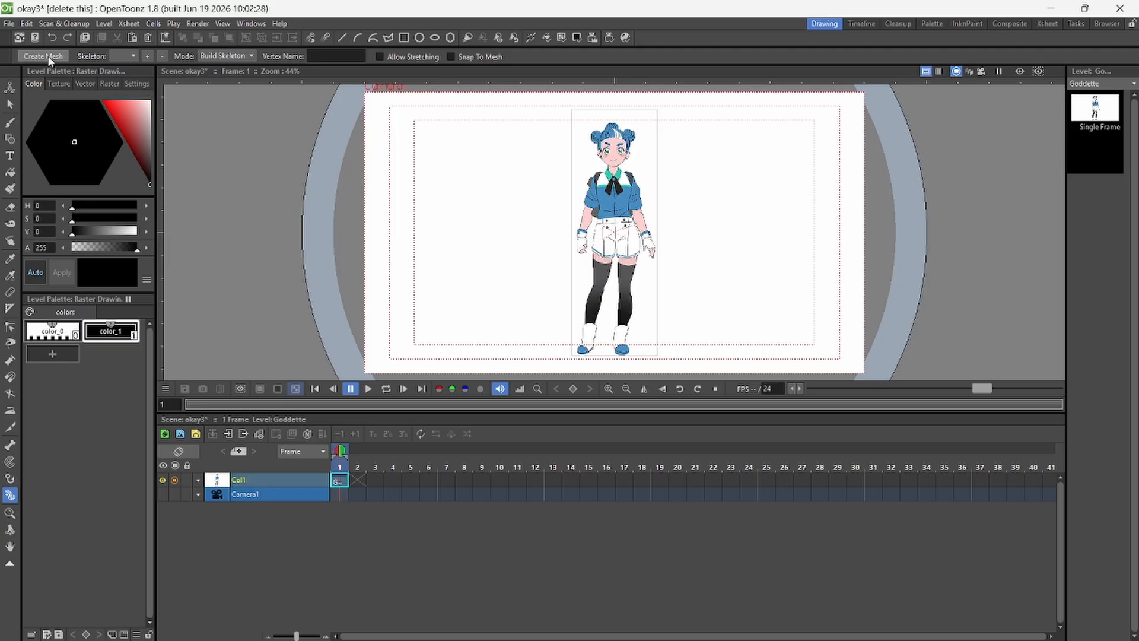
{"action": "left_click", "coordinate": [48, 57]}
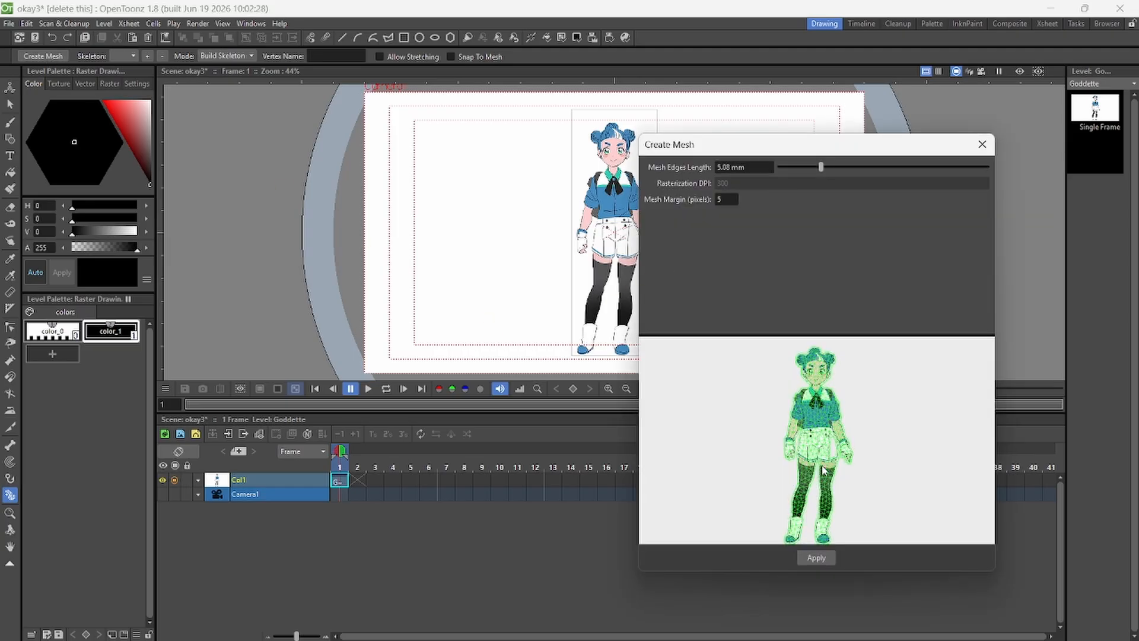
{"action": "scroll", "coordinate": [865, 499], "scroll_direction": "up", "scroll_amount": 3}
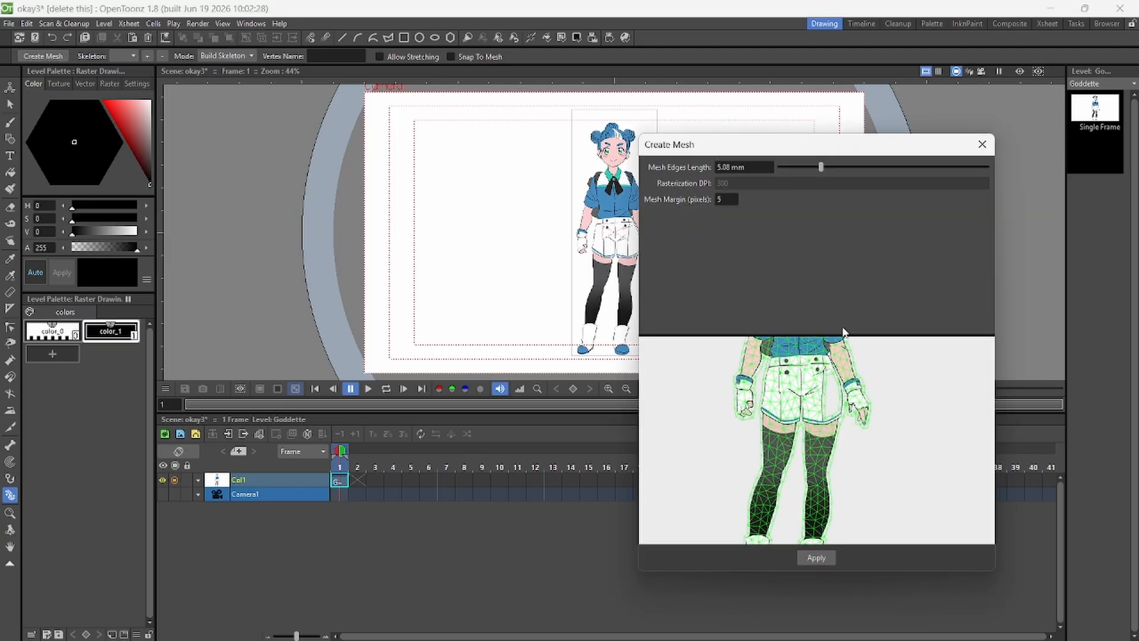
{"action": "scroll", "coordinate": [854, 358], "scroll_direction": "up", "scroll_amount": 2}
{"action": "left_click", "coordinate": [816, 558]}
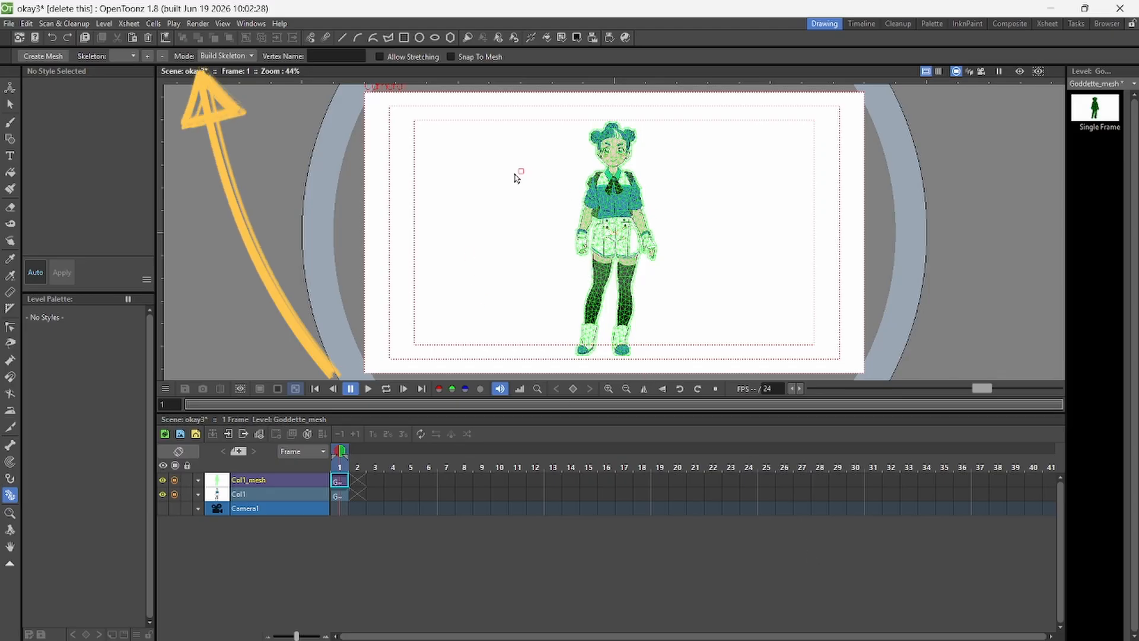
- Choose the Build Skeleton mode and place the root vertex at the center of the character's hips
{"action": "left_click", "coordinate": [230, 55]}
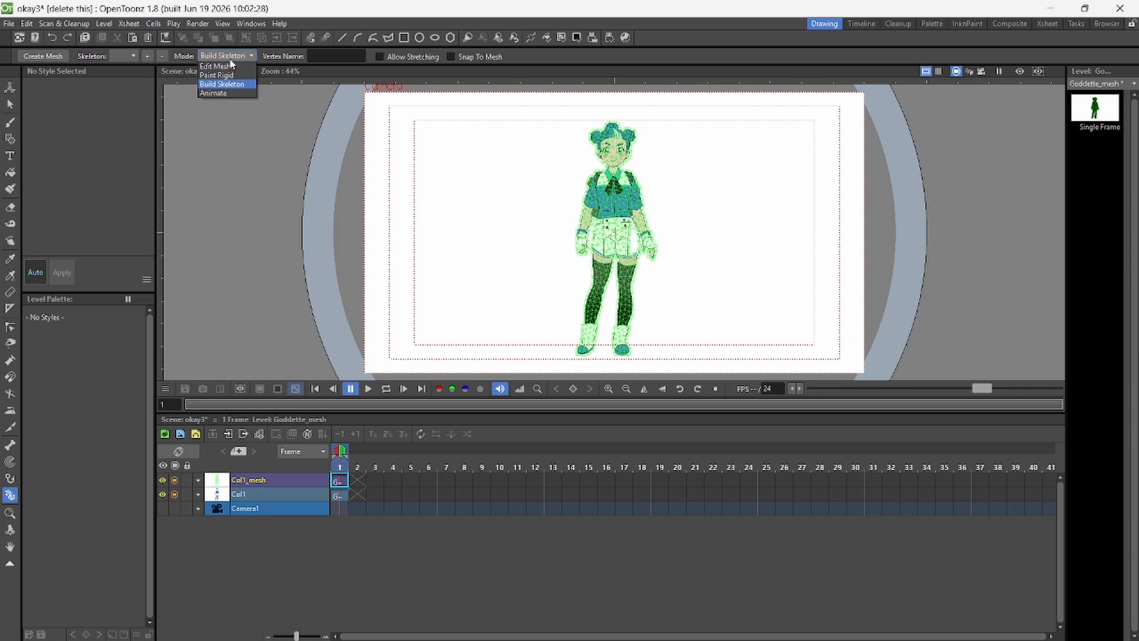
{"action": "left_click", "coordinate": [238, 85]}
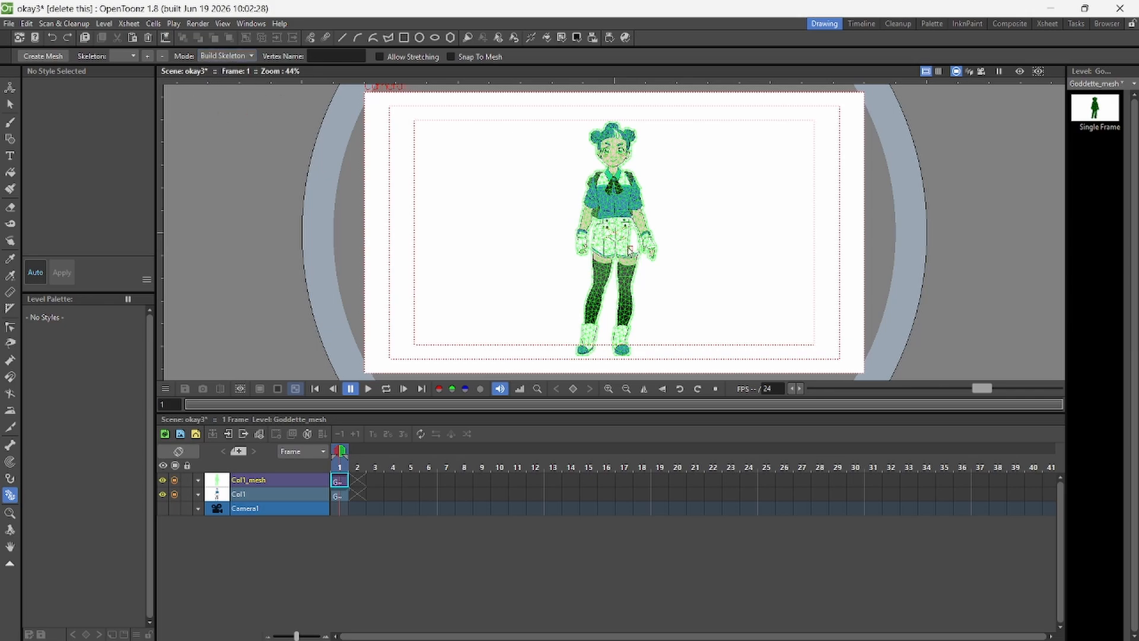
{"action": "scroll", "coordinate": [635, 255], "scroll_direction": "up", "scroll_amount": 6}
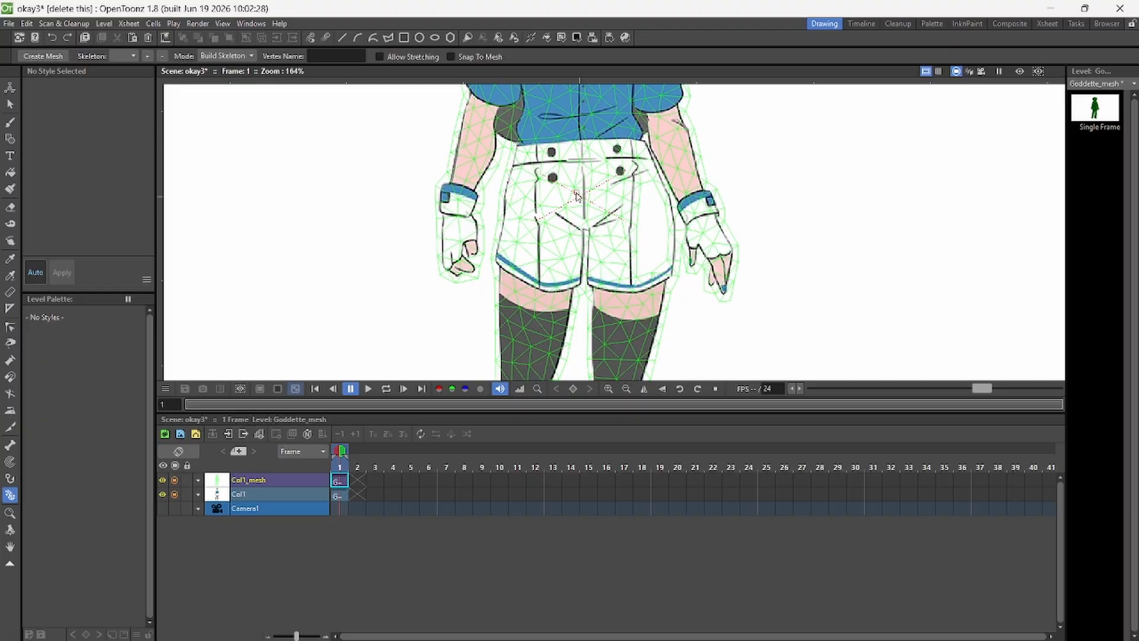
{"action": "left_click", "coordinate": [583, 208]}
- Add a chain of hip, knee and ankle vertices from the root down the leg on the viewer's left
{"action": "scroll", "coordinate": [618, 186], "scroll_direction": "down", "scroll_amount": 1}
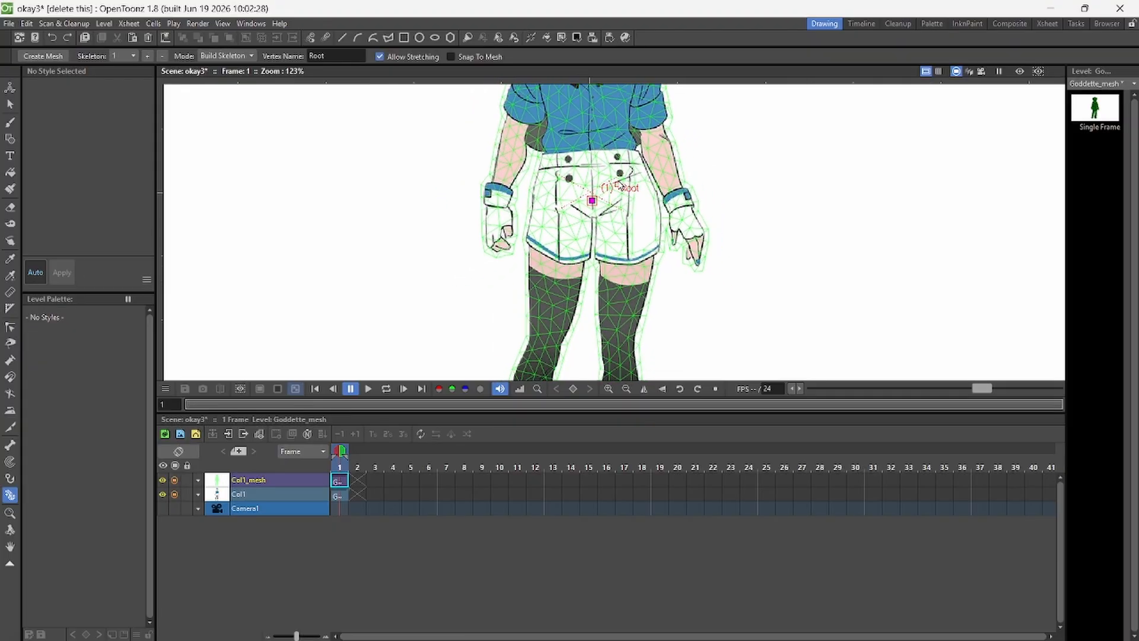
{"action": "left_click", "coordinate": [553, 223]}
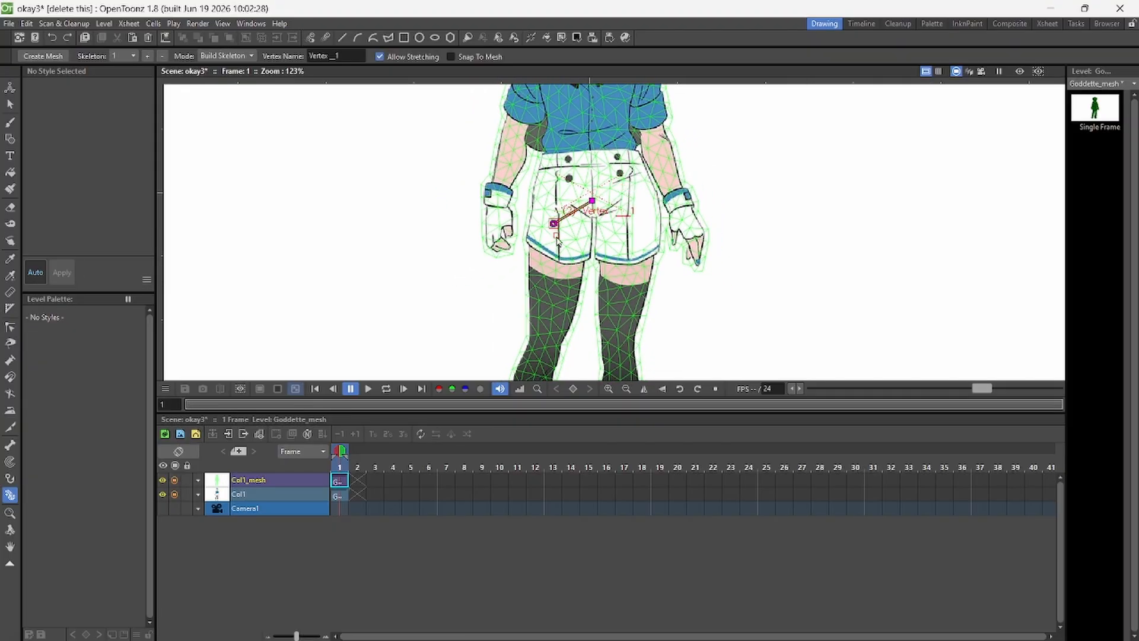
{"action": "left_click", "coordinate": [546, 333]}
{"action": "scroll", "coordinate": [547, 334], "scroll_direction": "down", "scroll_amount": 1}
{"action": "scroll", "coordinate": [547, 336], "scroll_direction": "down", "scroll_amount": 3}
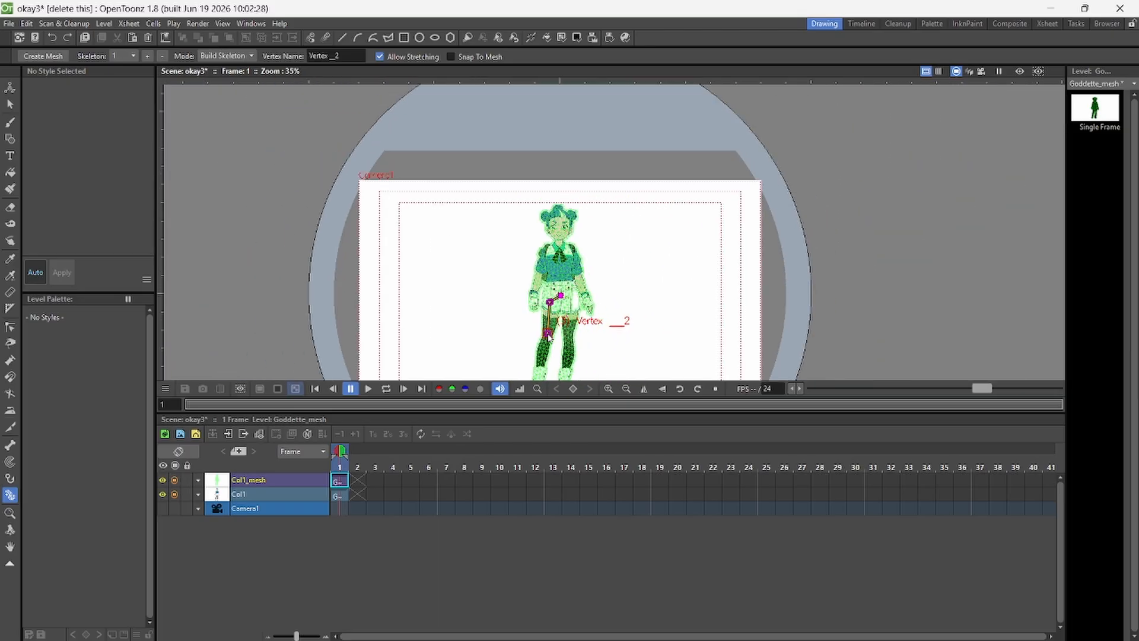
{"action": "scroll", "coordinate": [542, 375], "scroll_direction": "up", "scroll_amount": 5}
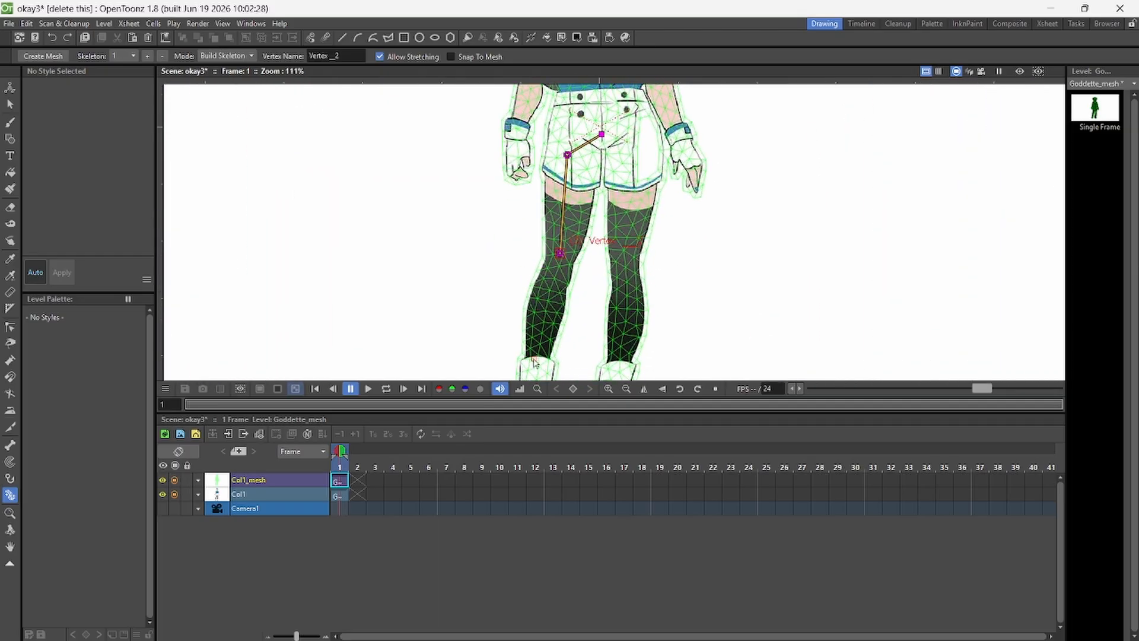
{"action": "left_click", "coordinate": [537, 359]}
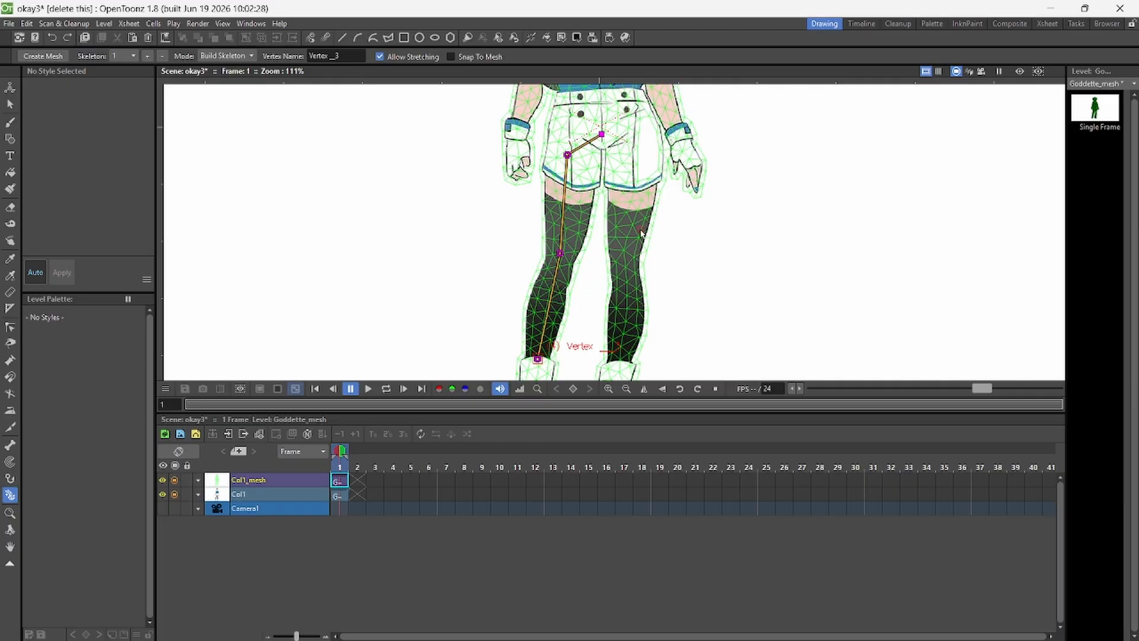
- Branch from the root vertex and add hip, knee and ankle vertices down the leg on the viewer's right
{"action": "left_click", "coordinate": [602, 134]}
{"action": "left_click", "coordinate": [631, 147]}
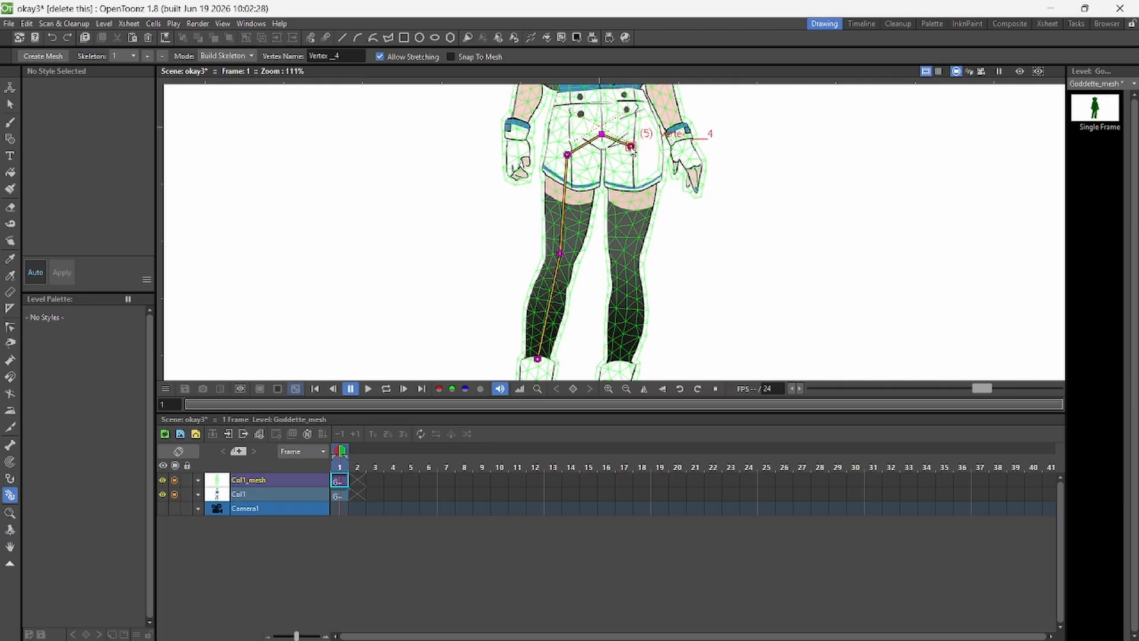
{"action": "left_click", "coordinate": [626, 256]}
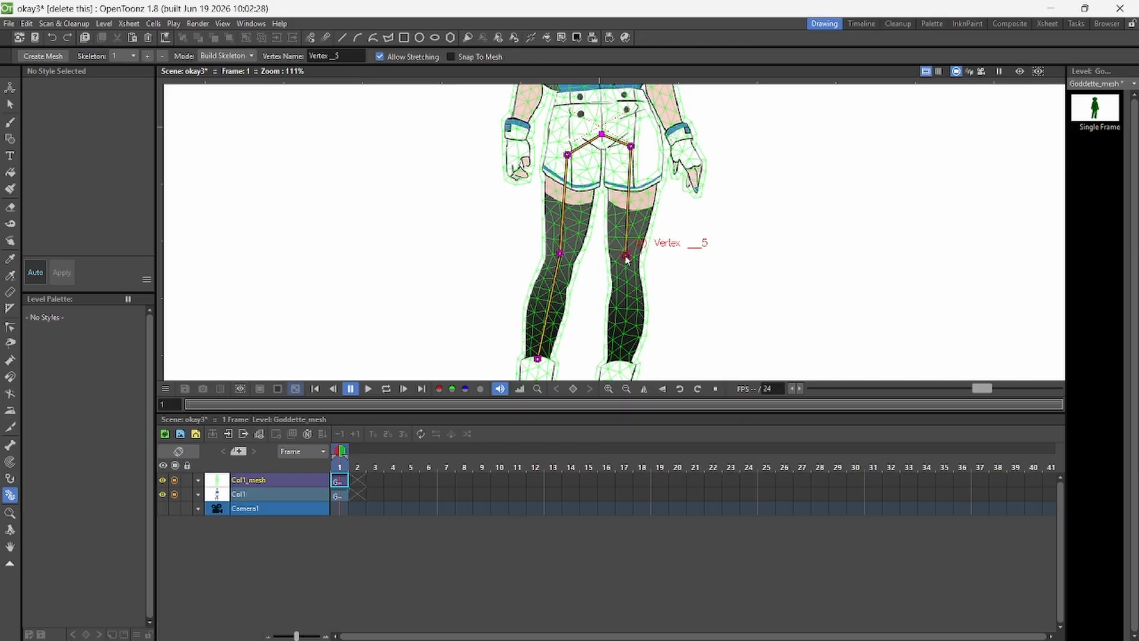
{"action": "left_click", "coordinate": [621, 365]}
- Branch from the root vertex and add spine vertices at the waist and at the base of the neck
{"action": "scroll", "coordinate": [686, 217], "scroll_direction": "down", "scroll_amount": 3}
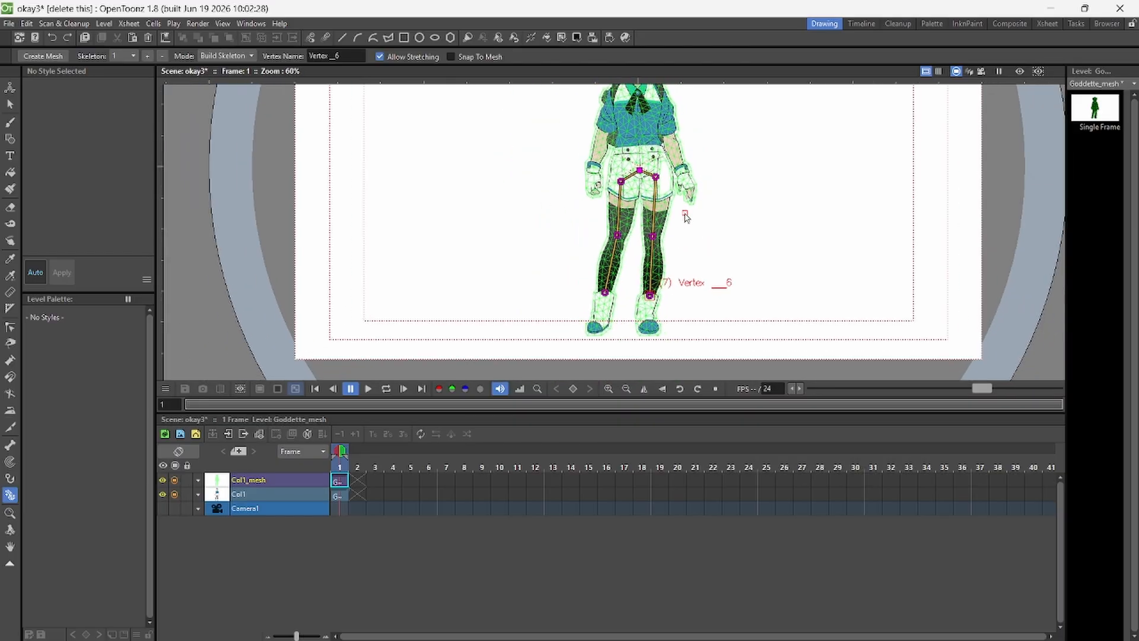
{"action": "scroll", "coordinate": [678, 102], "scroll_direction": "up", "scroll_amount": 2}
{"action": "scroll", "coordinate": [678, 102], "scroll_direction": "down", "scroll_amount": 12}
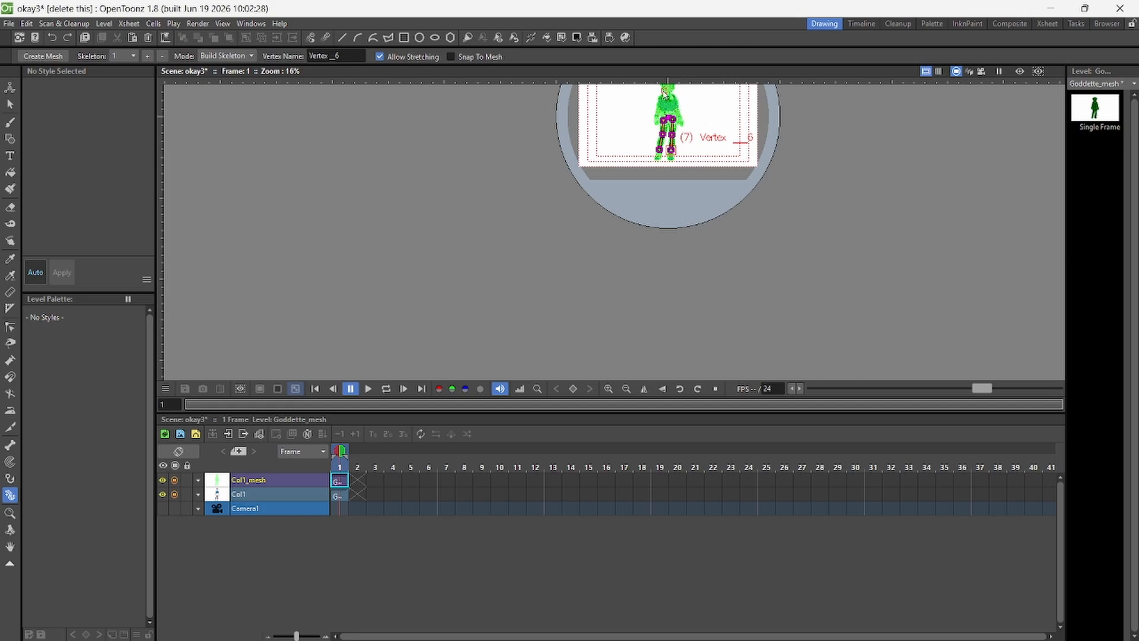
{"action": "scroll", "coordinate": [665, 92], "scroll_direction": "up", "scroll_amount": 3}
{"action": "scroll", "coordinate": [695, 157], "scroll_direction": "up", "scroll_amount": 4}
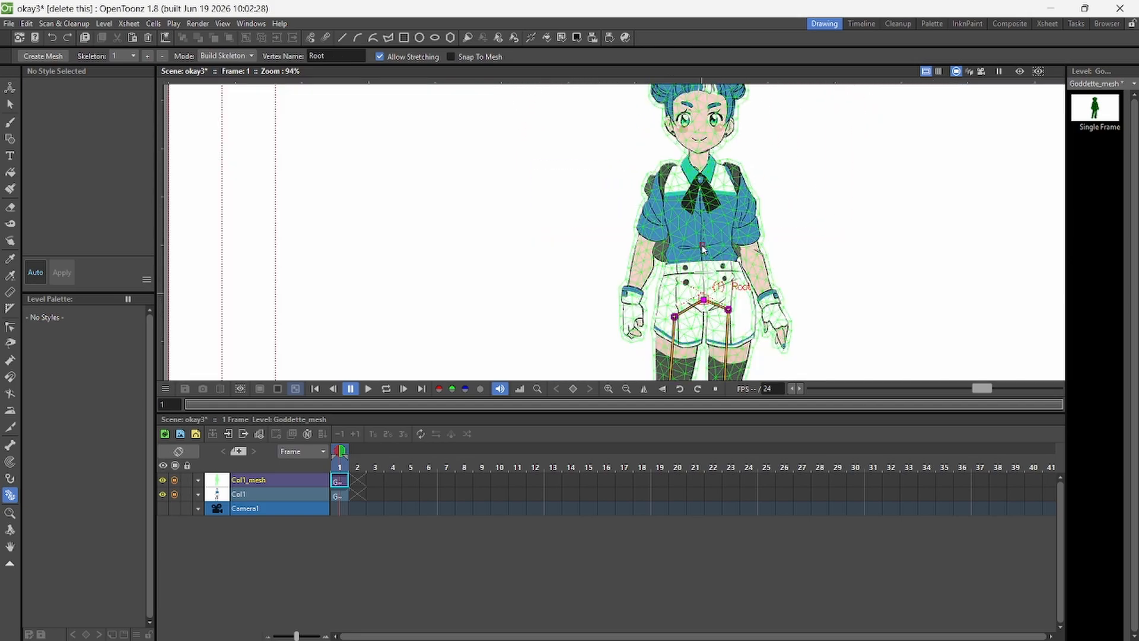
{"action": "left_click", "coordinate": [702, 246]}
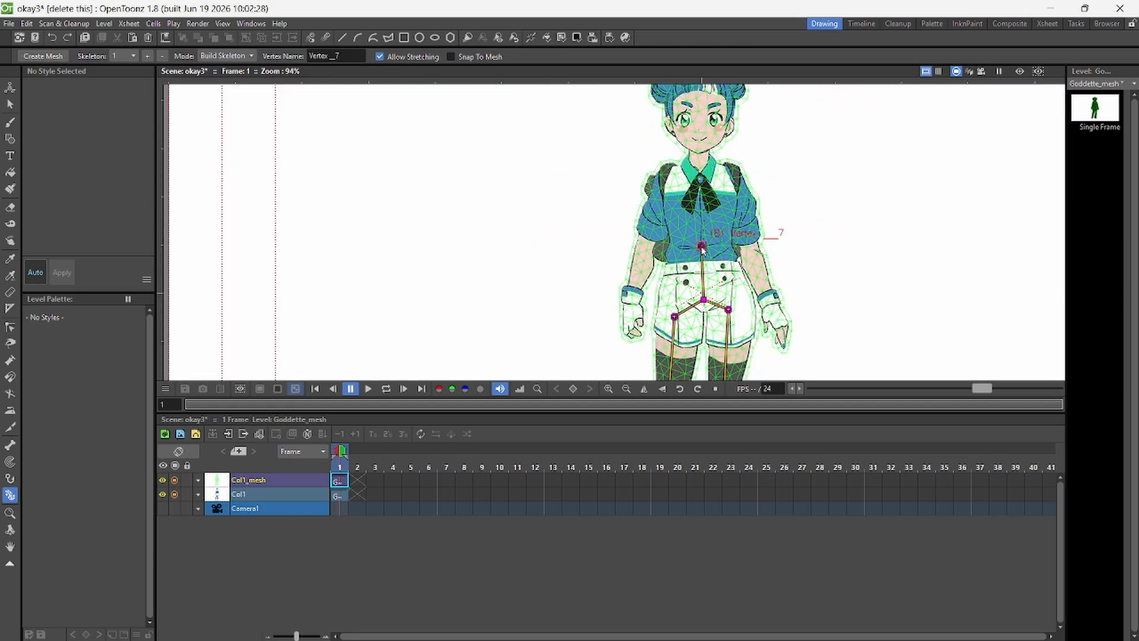
{"action": "left_click", "coordinate": [698, 171]}
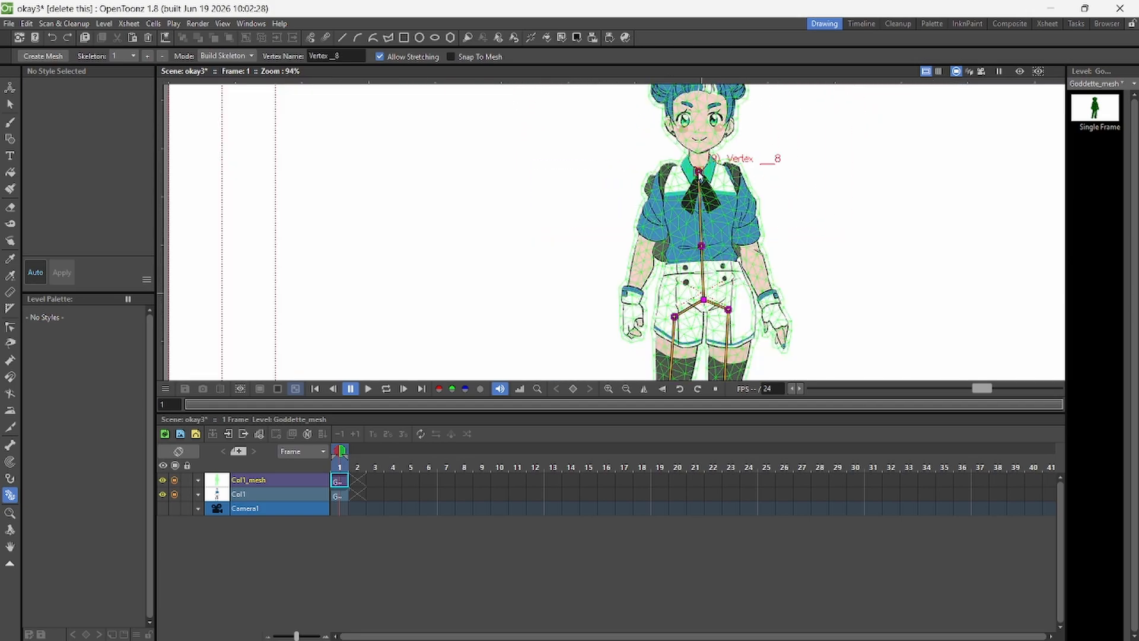
- Continue from the neck-base vertex with shoulder, elbow and wrist vertices down the arm on the viewer's left
{"action": "left_click", "coordinate": [667, 173]}
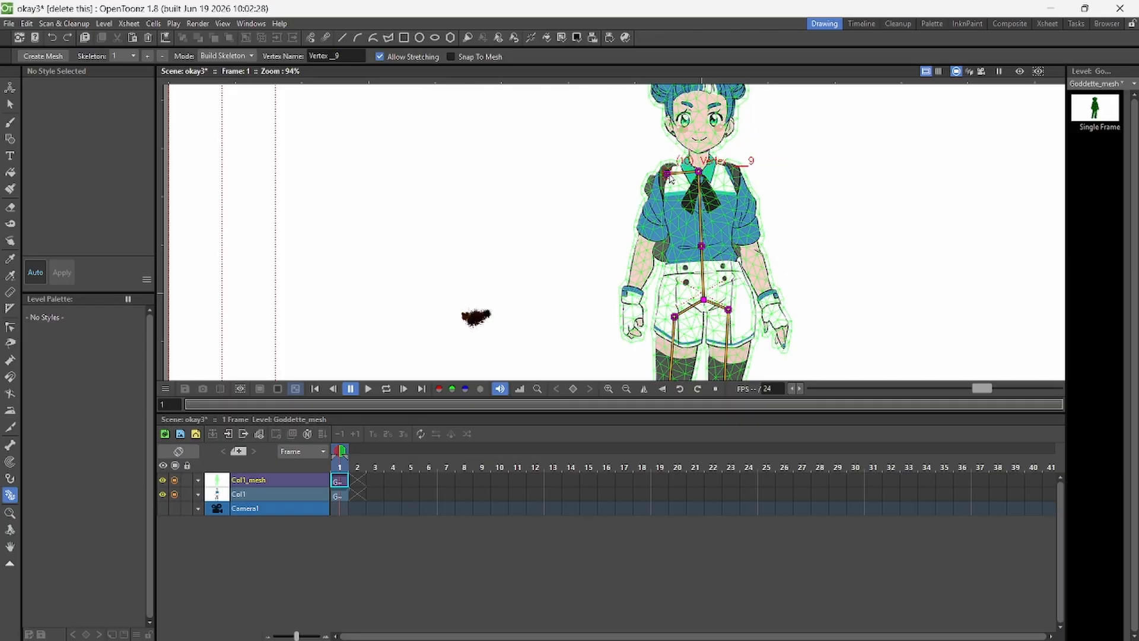
{"action": "left_click", "coordinate": [651, 232]}
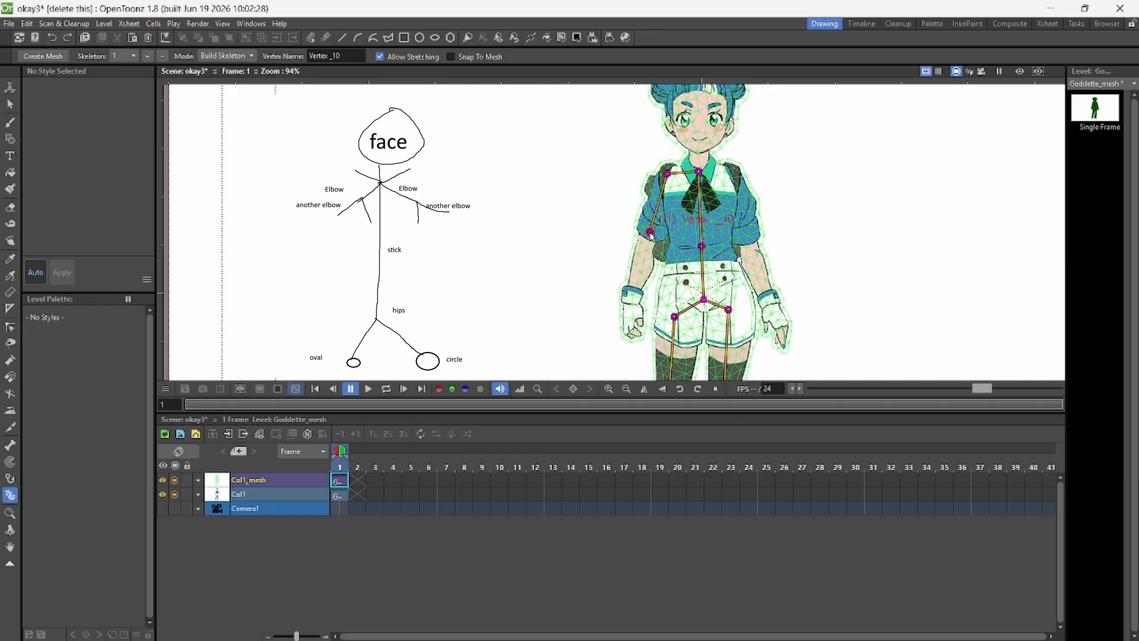
{"action": "left_click", "coordinate": [632, 293]}
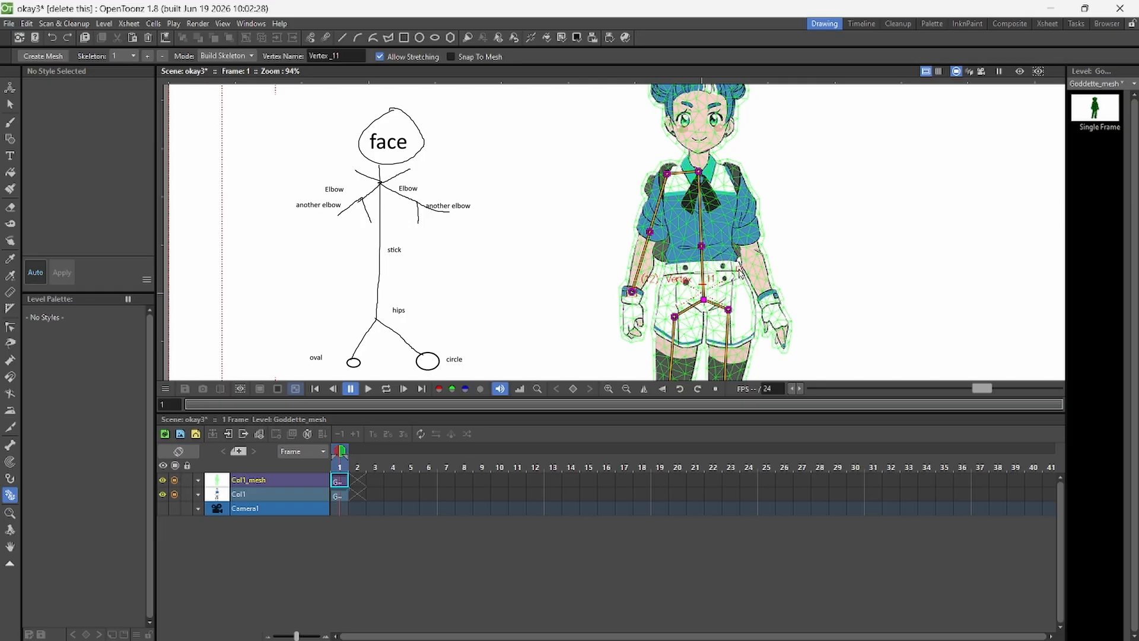
- Branch from the neck-base vertex and add shoulder, elbow and wrist vertices down the arm on the viewer's right
{"action": "left_click", "coordinate": [698, 173]}
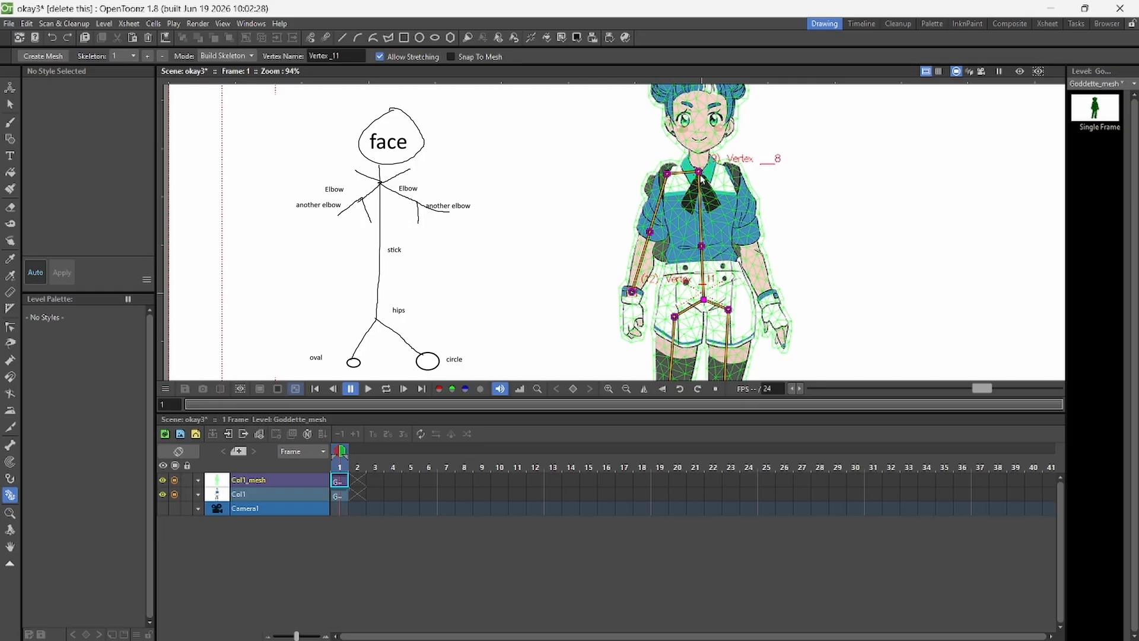
{"action": "left_click", "coordinate": [737, 172]}
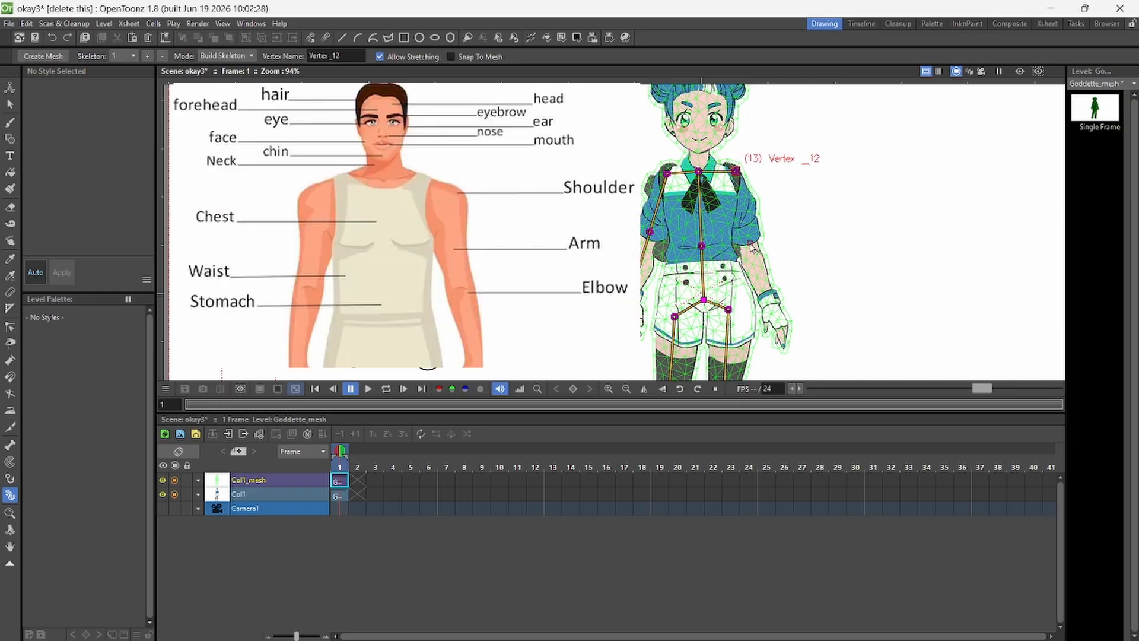
{"action": "left_click", "coordinate": [750, 244]}
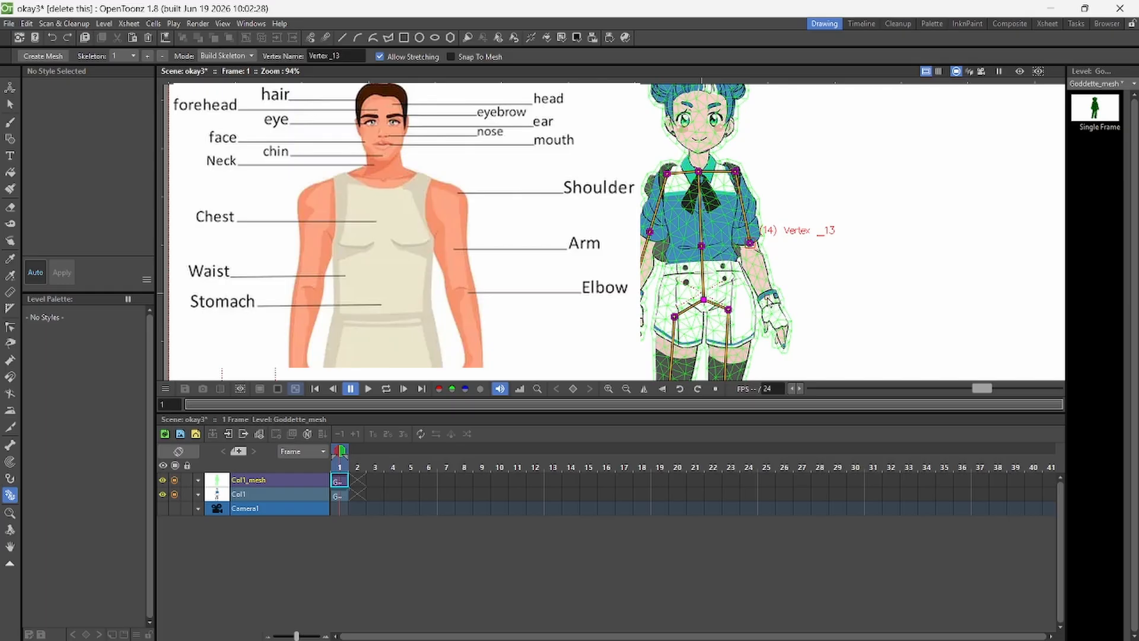
{"action": "left_click", "coordinate": [768, 296]}
- Select the wrist vertex on the viewer's left as the parent for the hand's vertices
{"action": "scroll", "coordinate": [770, 302], "scroll_direction": "up", "scroll_amount": 3}
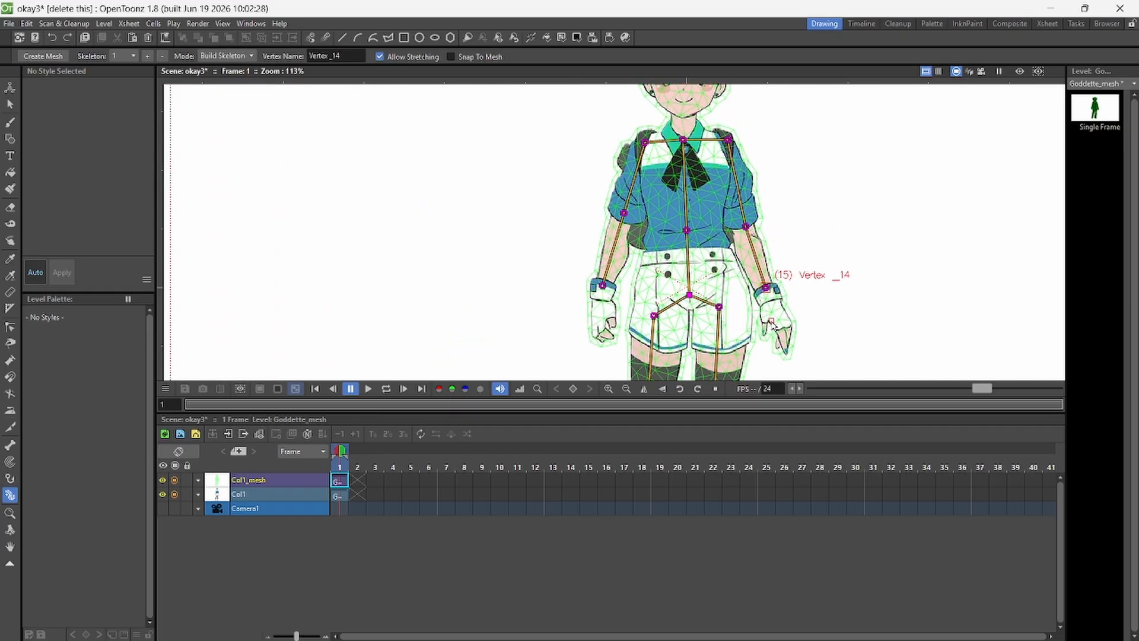
{"action": "scroll", "coordinate": [772, 325], "scroll_direction": "up", "scroll_amount": 1}
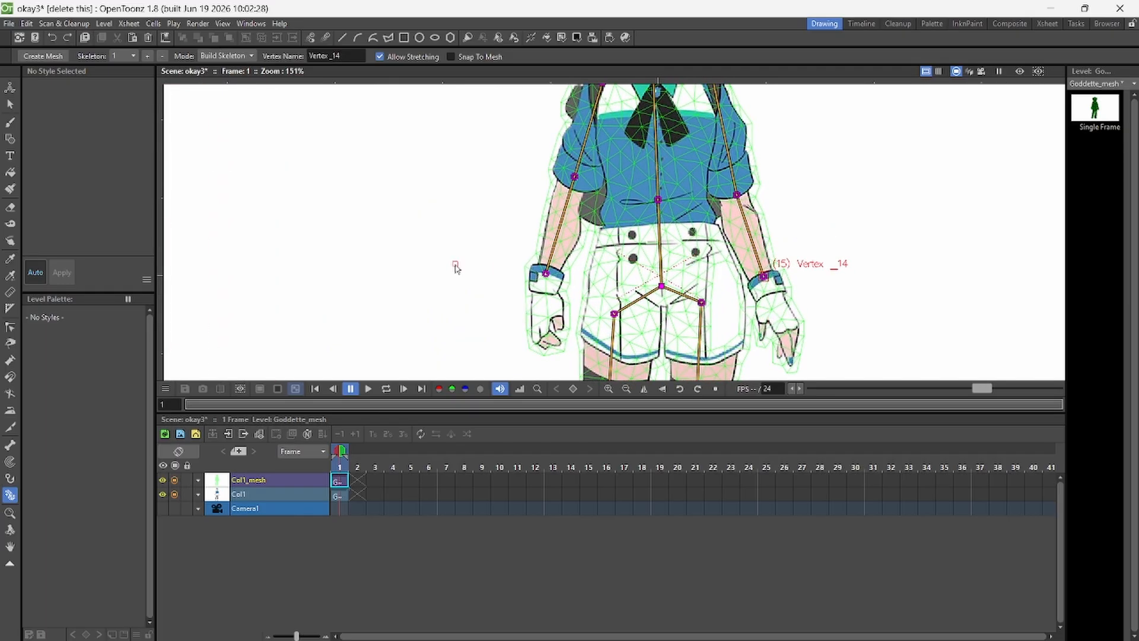
{"action": "left_click", "coordinate": [546, 274]}
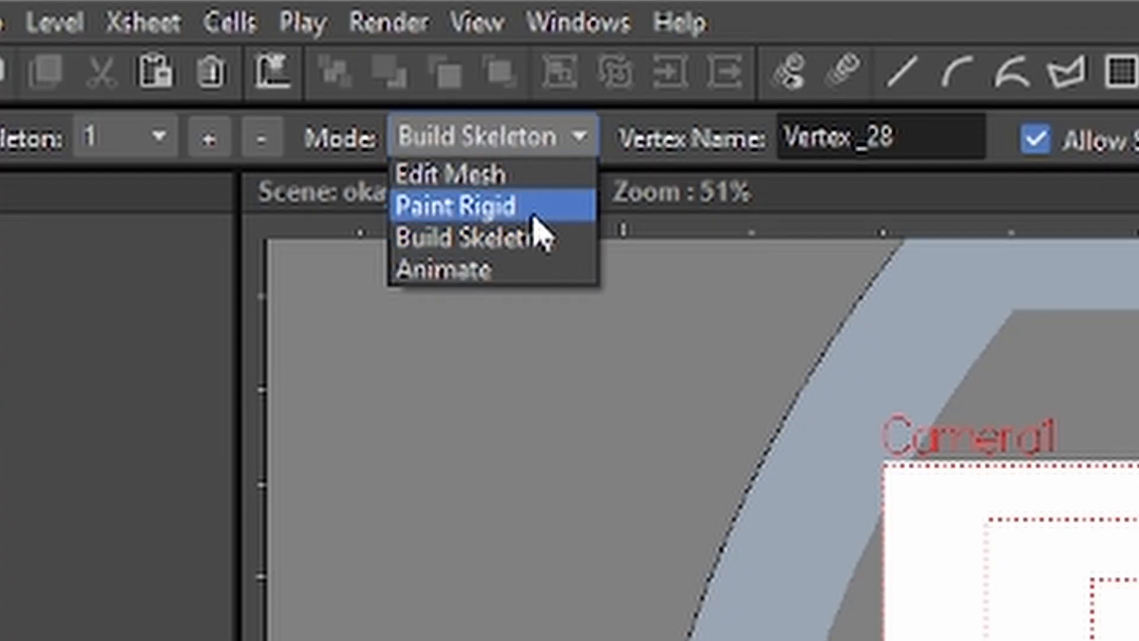
- Switch the Plastic tool to Animate mode and extend the character column's exposure to frame 24
{"action": "left_click", "coordinate": [549, 273]}
{"action": "left_click_drag", "start_coordinate": [354, 493], "coordinate": [742, 491]}
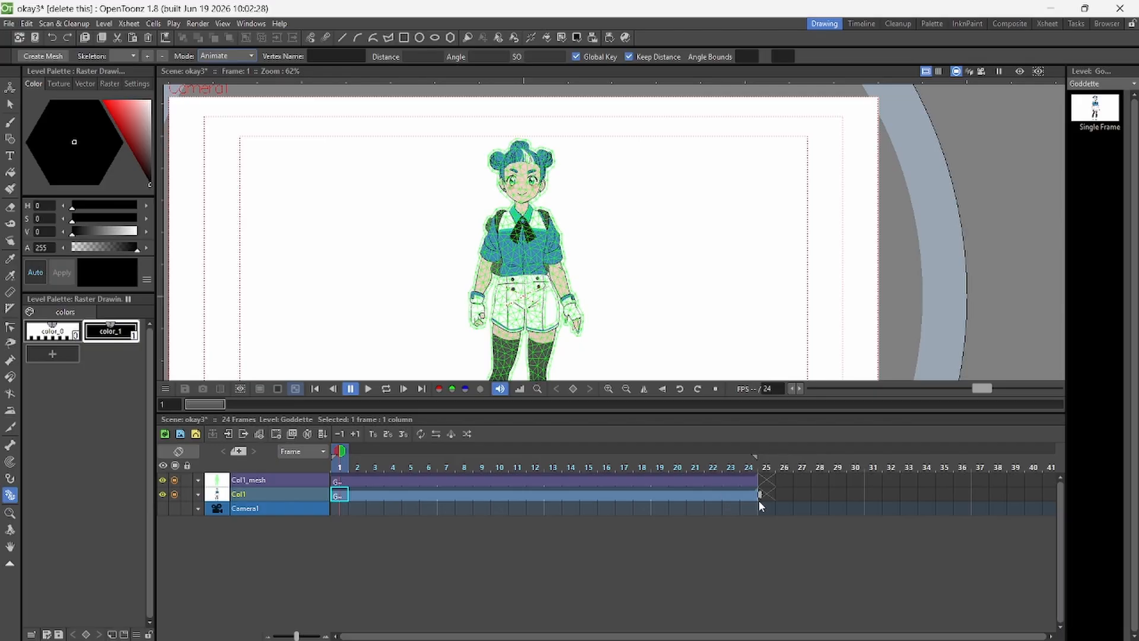
{"action": "left_click_drag", "start_coordinate": [759, 501], "coordinate": [758, 501]}
{"action": "mouse_move", "coordinate": [343, 454]}
{"action": "left_mouse_down"}
{"action": "mouse_move", "coordinate": [364, 457]}
{"action": "mouse_move", "coordinate": [345, 457]}
{"action": "left_mouse_up"}
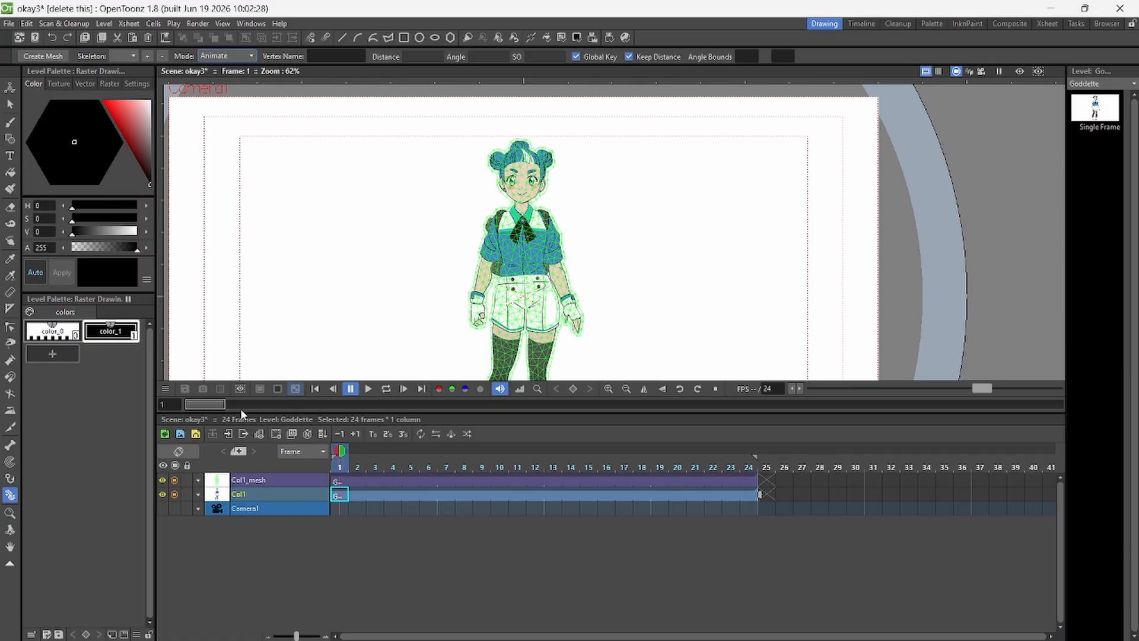
- Select the mesh column, try moving the wrist vertex on the viewer's right and undo it
{"action": "left_click", "coordinate": [299, 481]}
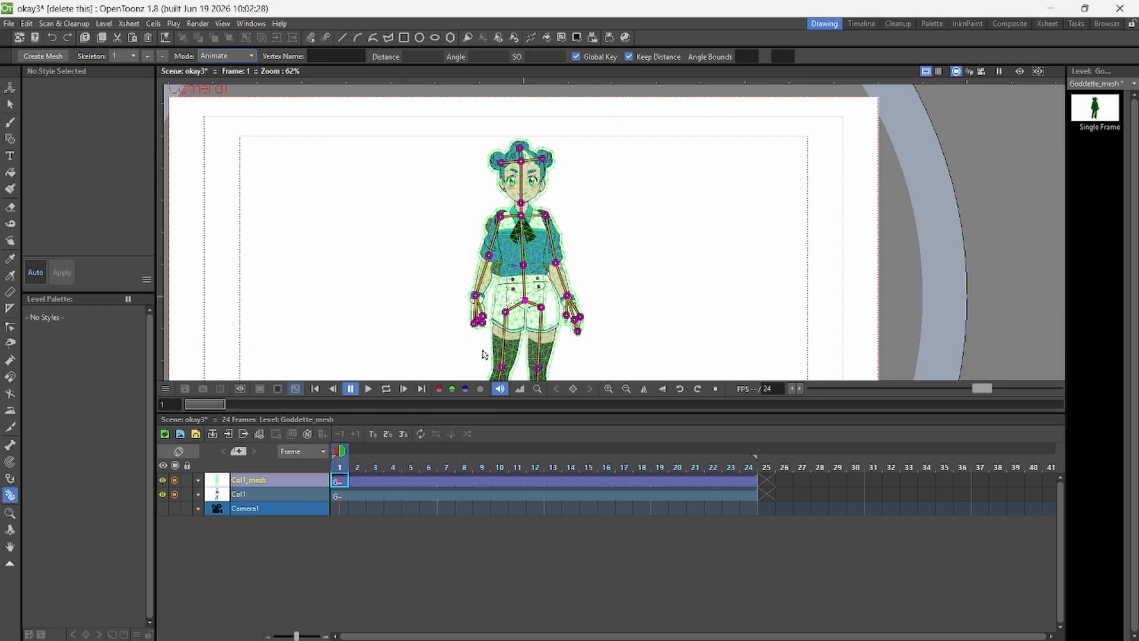
{"action": "left_click_drag", "start_coordinate": [568, 296], "coordinate": [585, 289]}
{"action": "key", "text": "ctrl+z"}
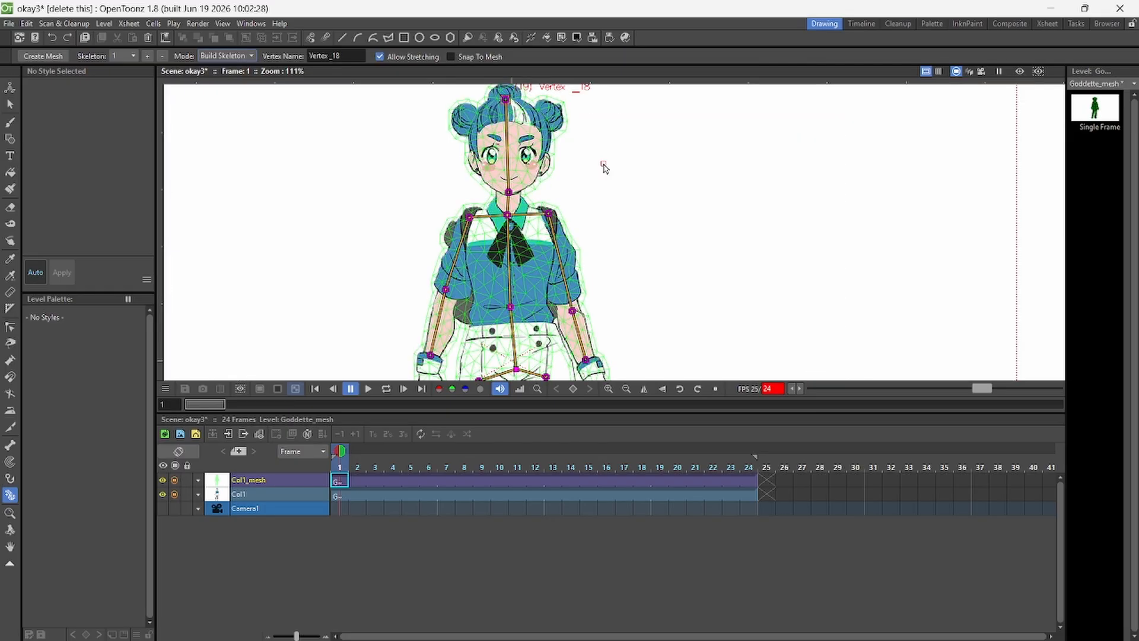
- Switch the Plastic tool from Build Skeleton to Animate mode for posing the full character
{"action": "scroll", "coordinate": [605, 168], "scroll_direction": "down", "scroll_amount": 10}
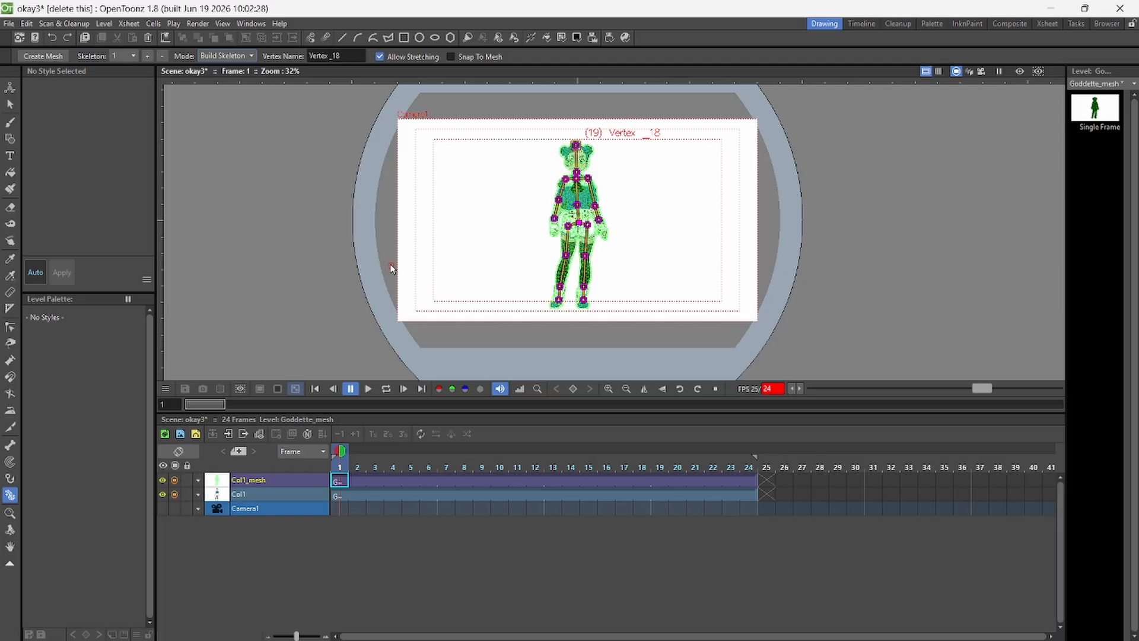
{"action": "left_click", "coordinate": [224, 55]}
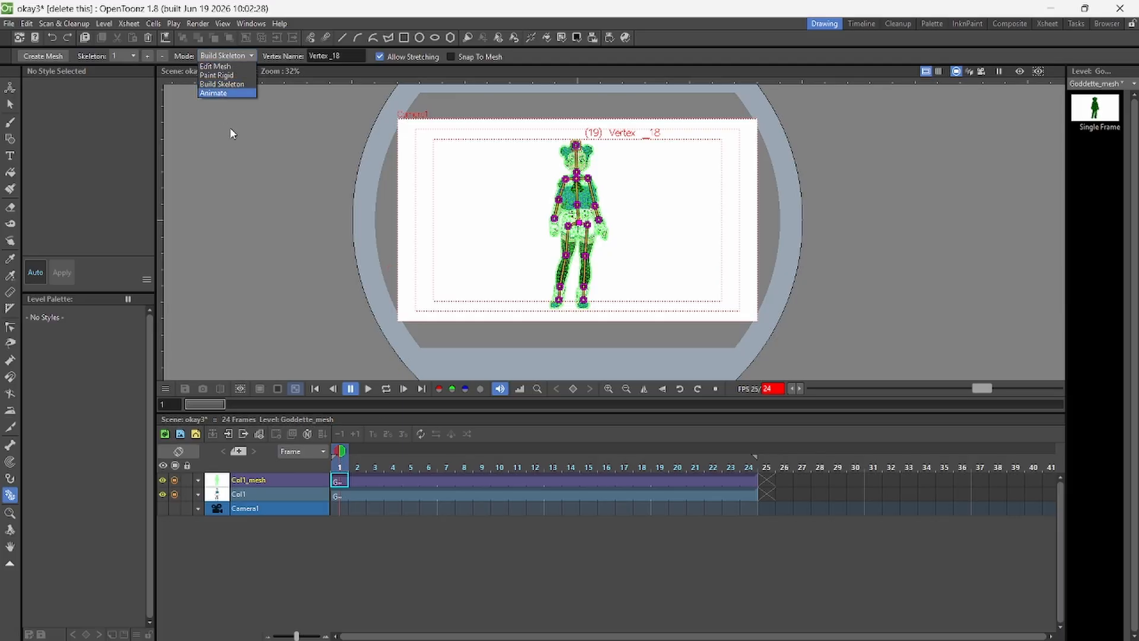
{"action": "left_click", "coordinate": [221, 93]}
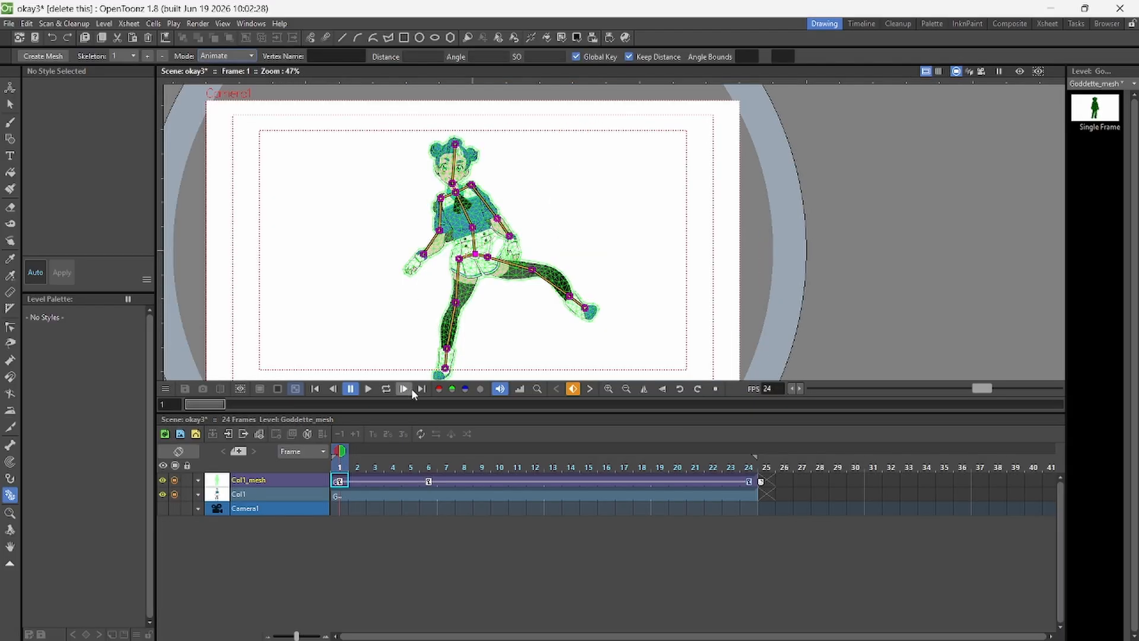
- Play back the posed character animation several times and go to the keyframe at frame 6
{"action": "left_click", "coordinate": [372, 388]}
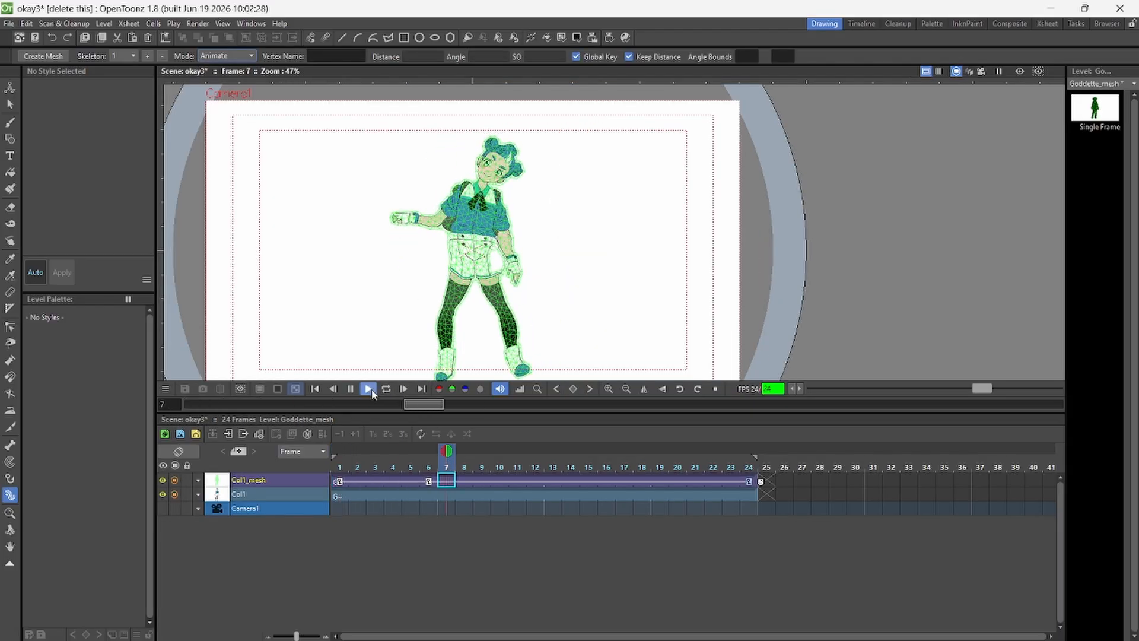
{"action": "left_click", "coordinate": [372, 387]}
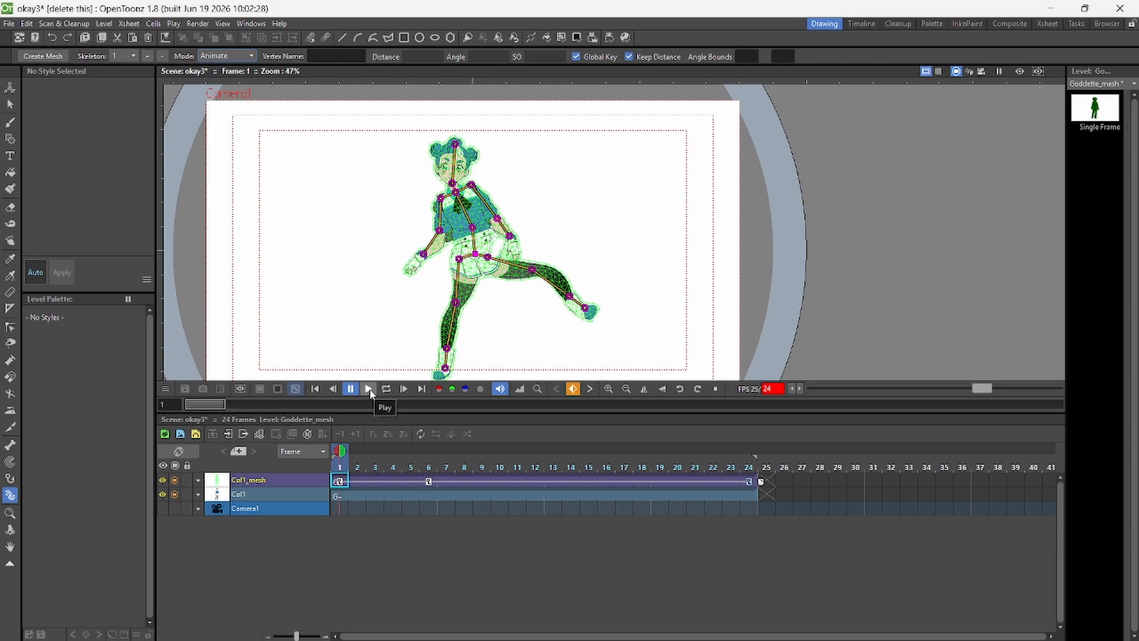
{"action": "left_click", "coordinate": [369, 389]}
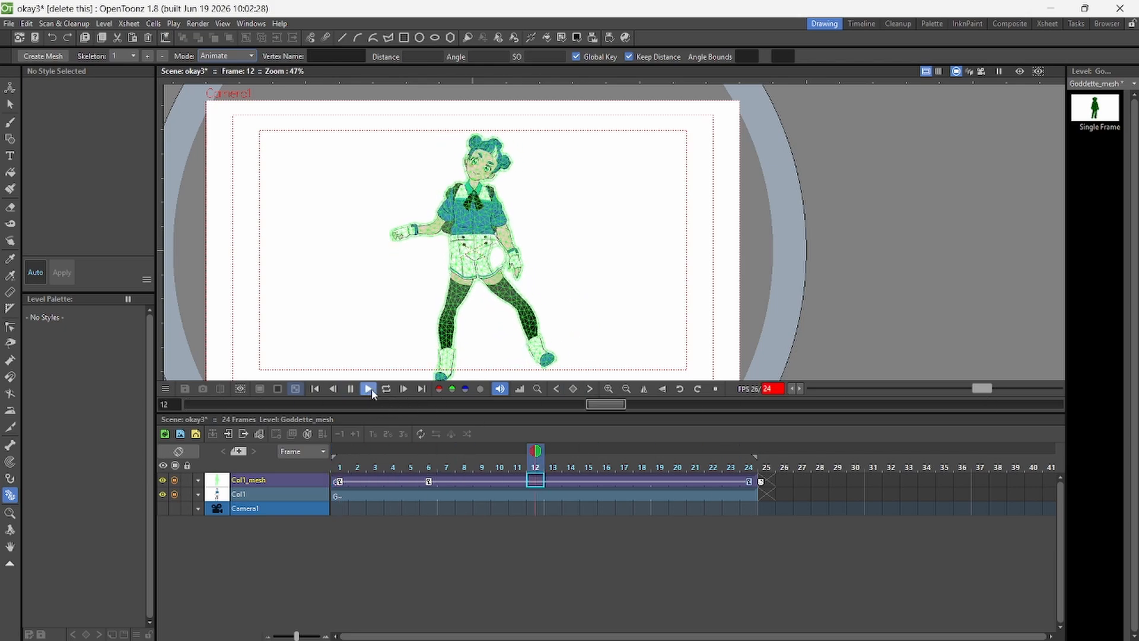
{"action": "left_click", "coordinate": [428, 481]}
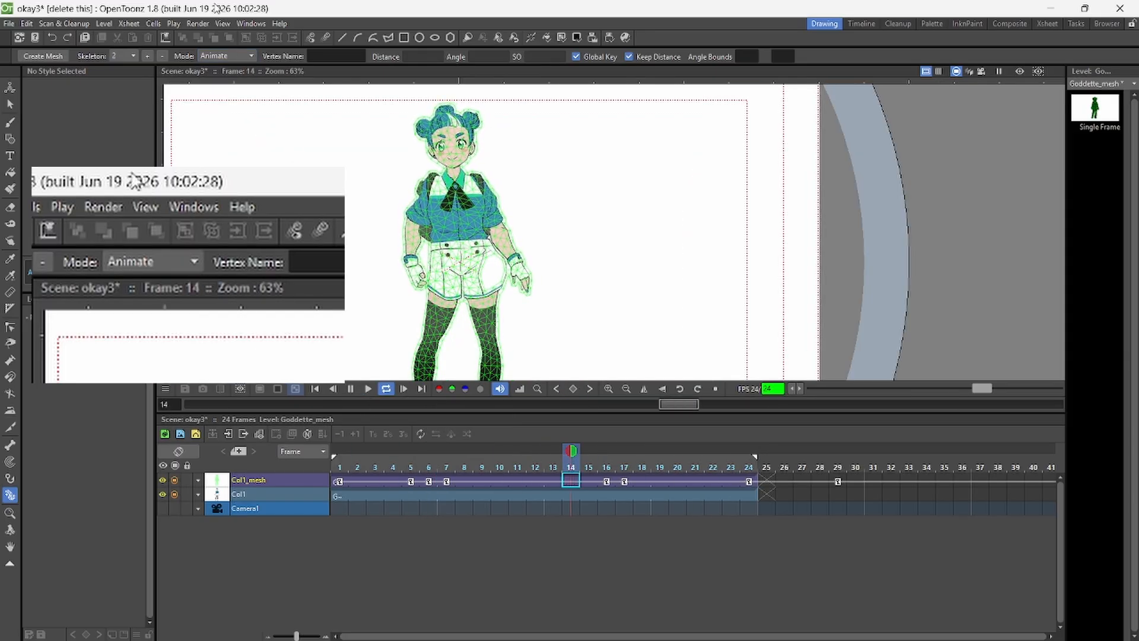
- Render the scene and play the rendered frames on loop in the flipbook
{"action": "left_click", "coordinate": [198, 24]}
{"action": "left_click", "coordinate": [231, 94]}
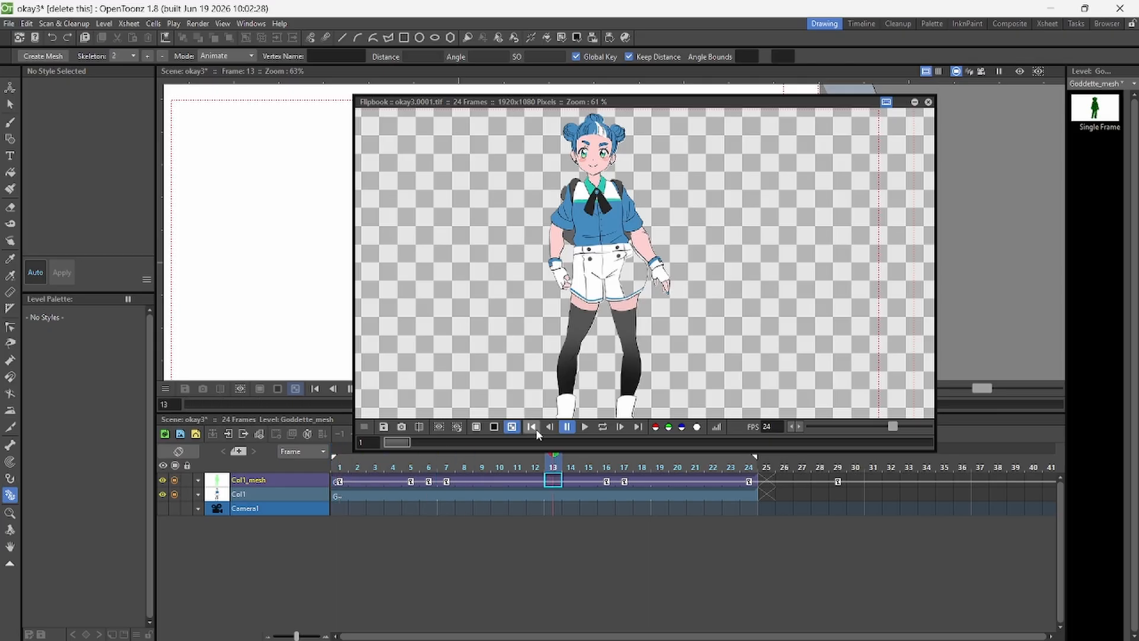
{"action": "left_click", "coordinate": [585, 427]}
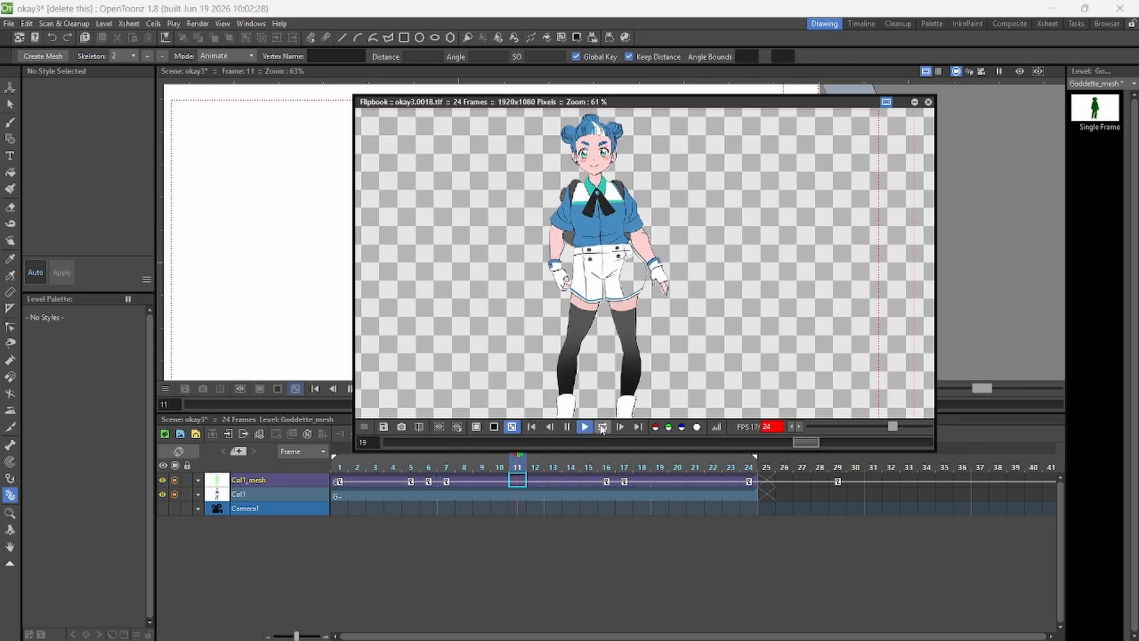
{"action": "left_click", "coordinate": [602, 427]}
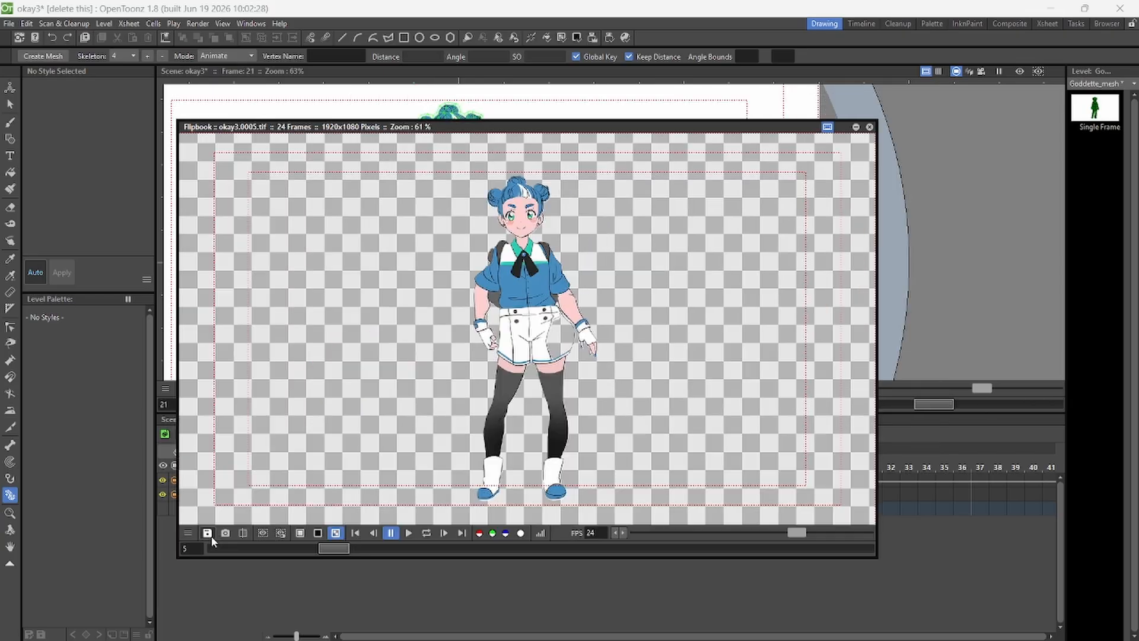
- Open the Save Flipbook Images dialog for the rendered frames
{"action": "left_click", "coordinate": [211, 535]}
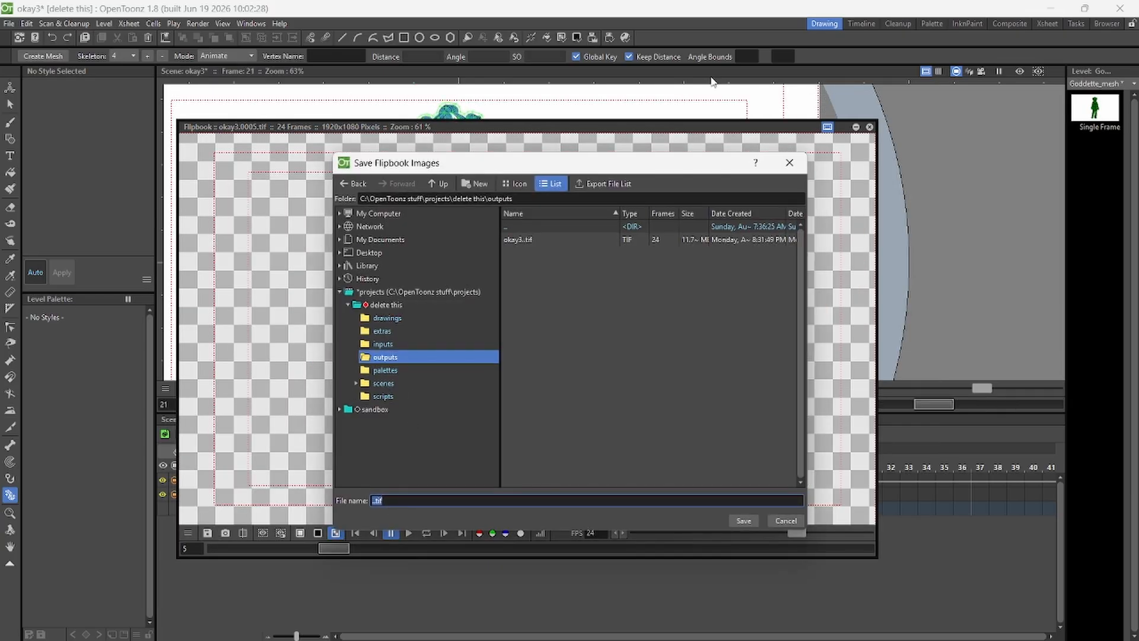